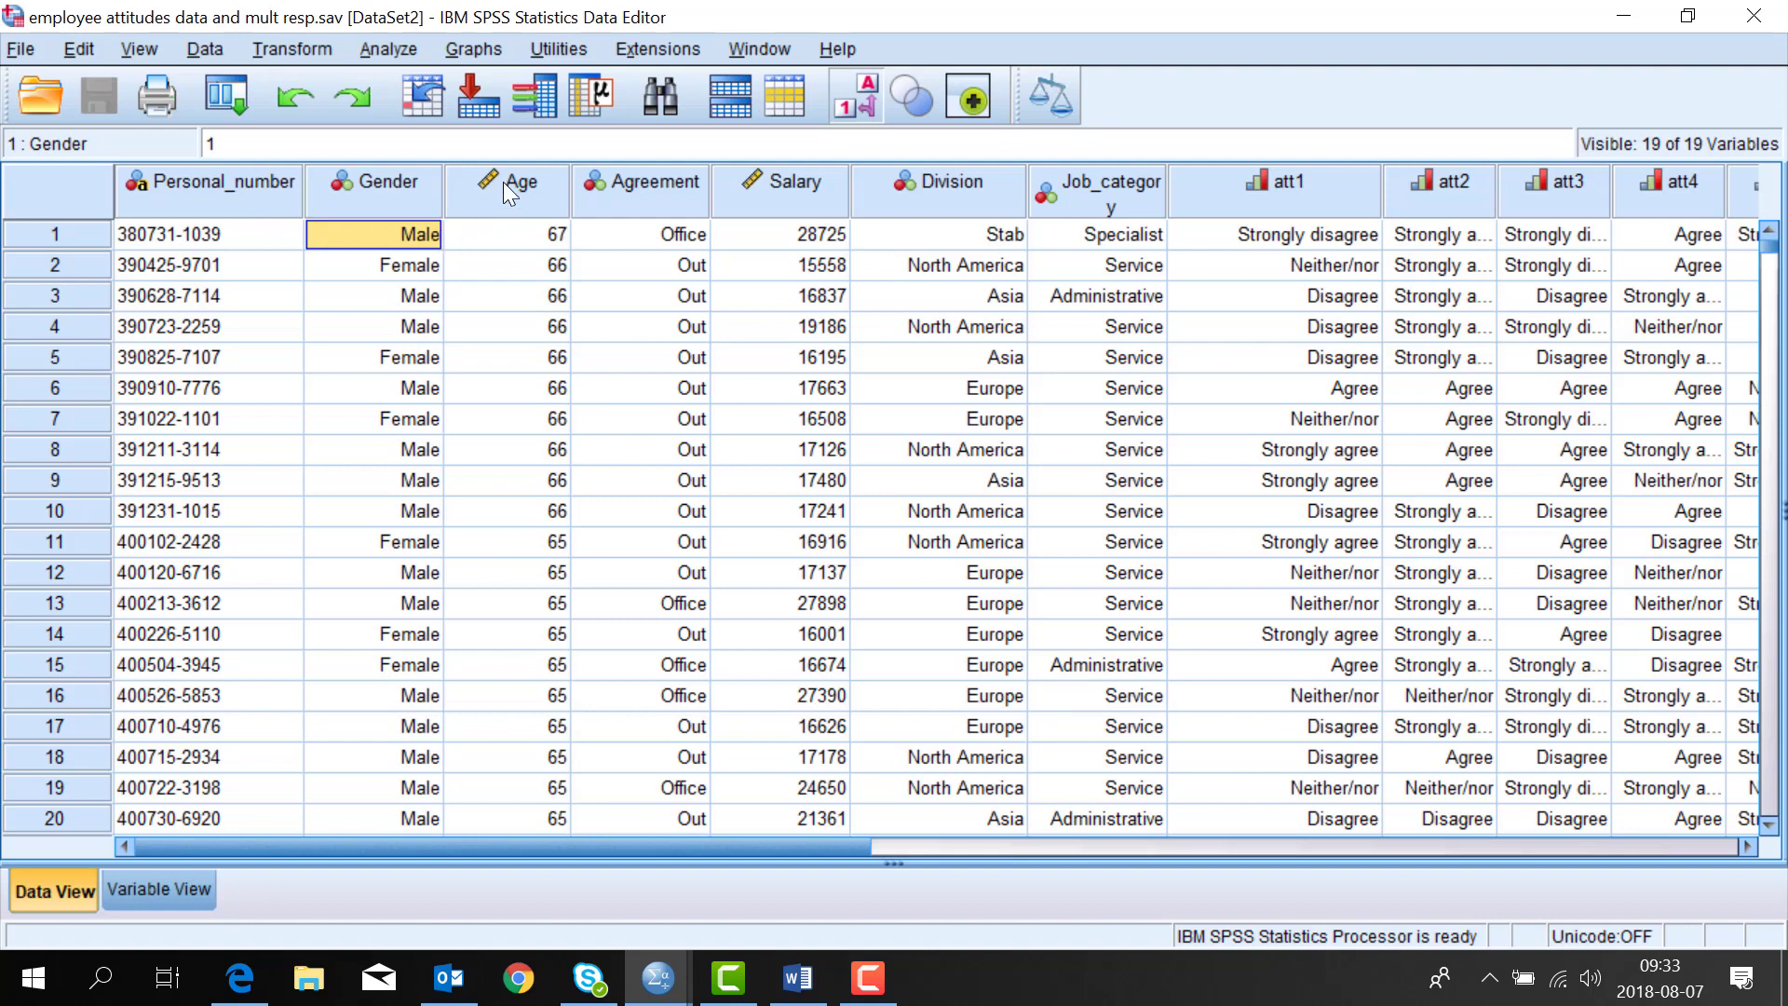
Step: Select the Gender and Salary columns in the employee attitudes data
click(389, 182)
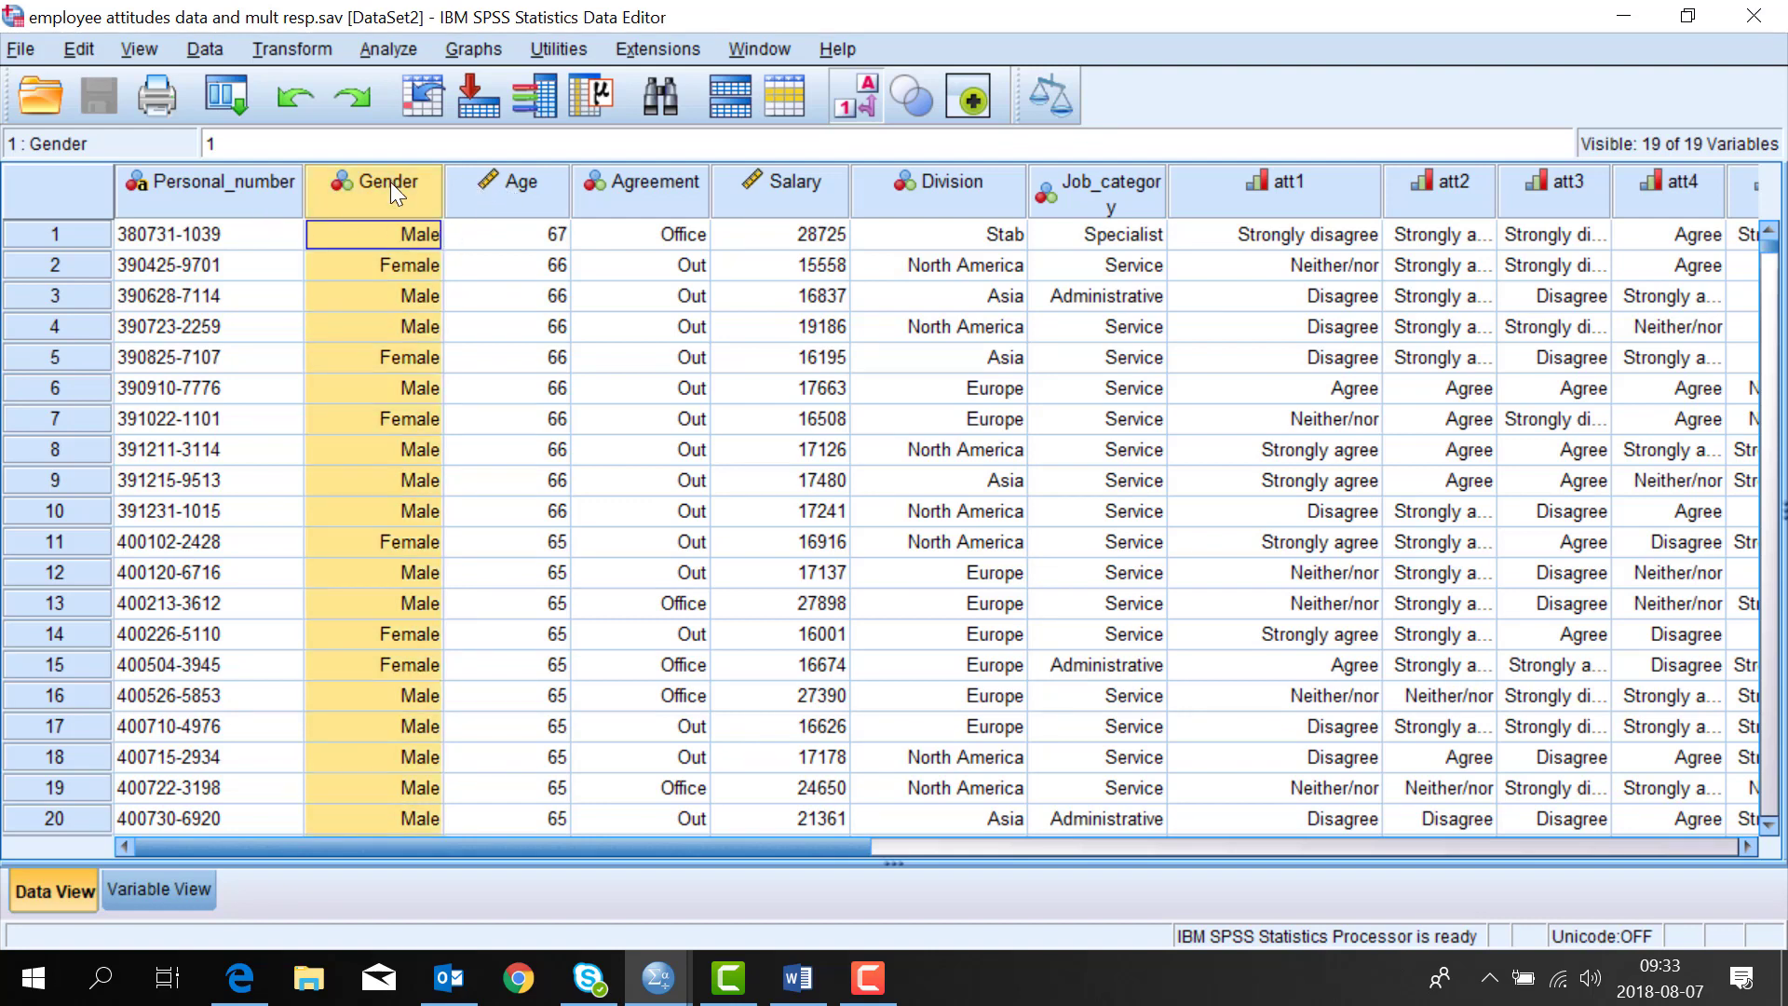
click(795, 176)
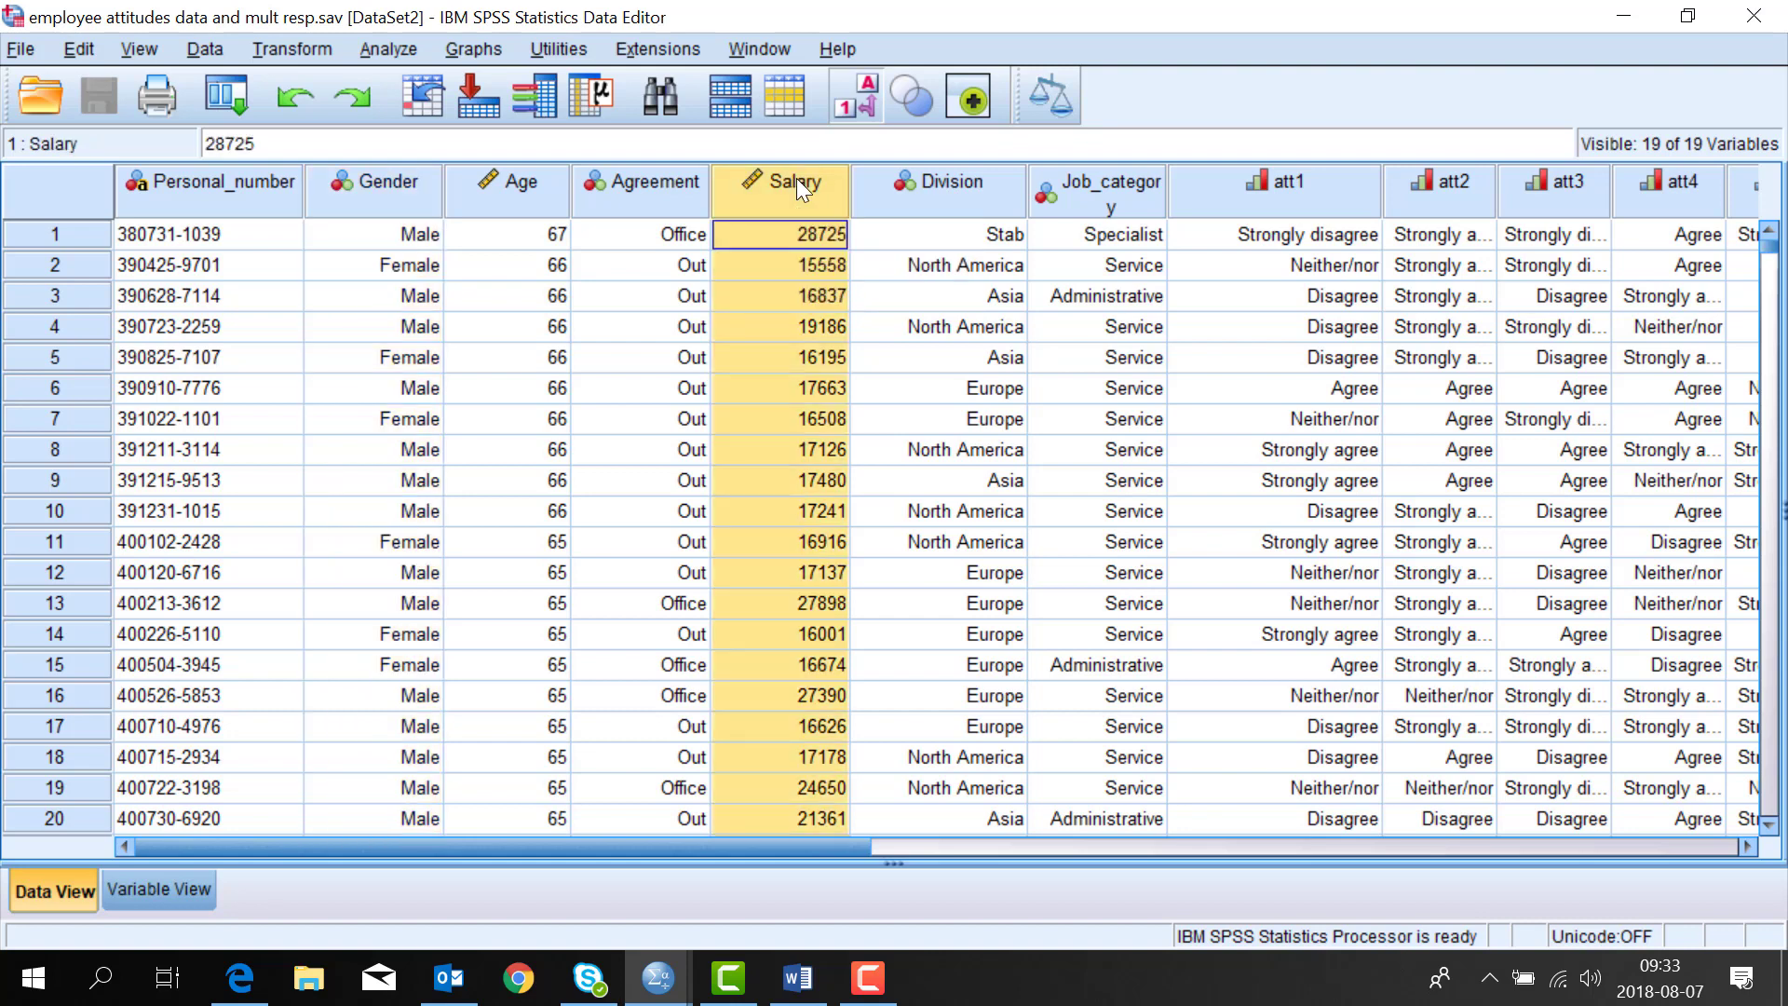
Step: Bring up the Analyze menu's Tables submenu showing Custom Tables
click(391, 50)
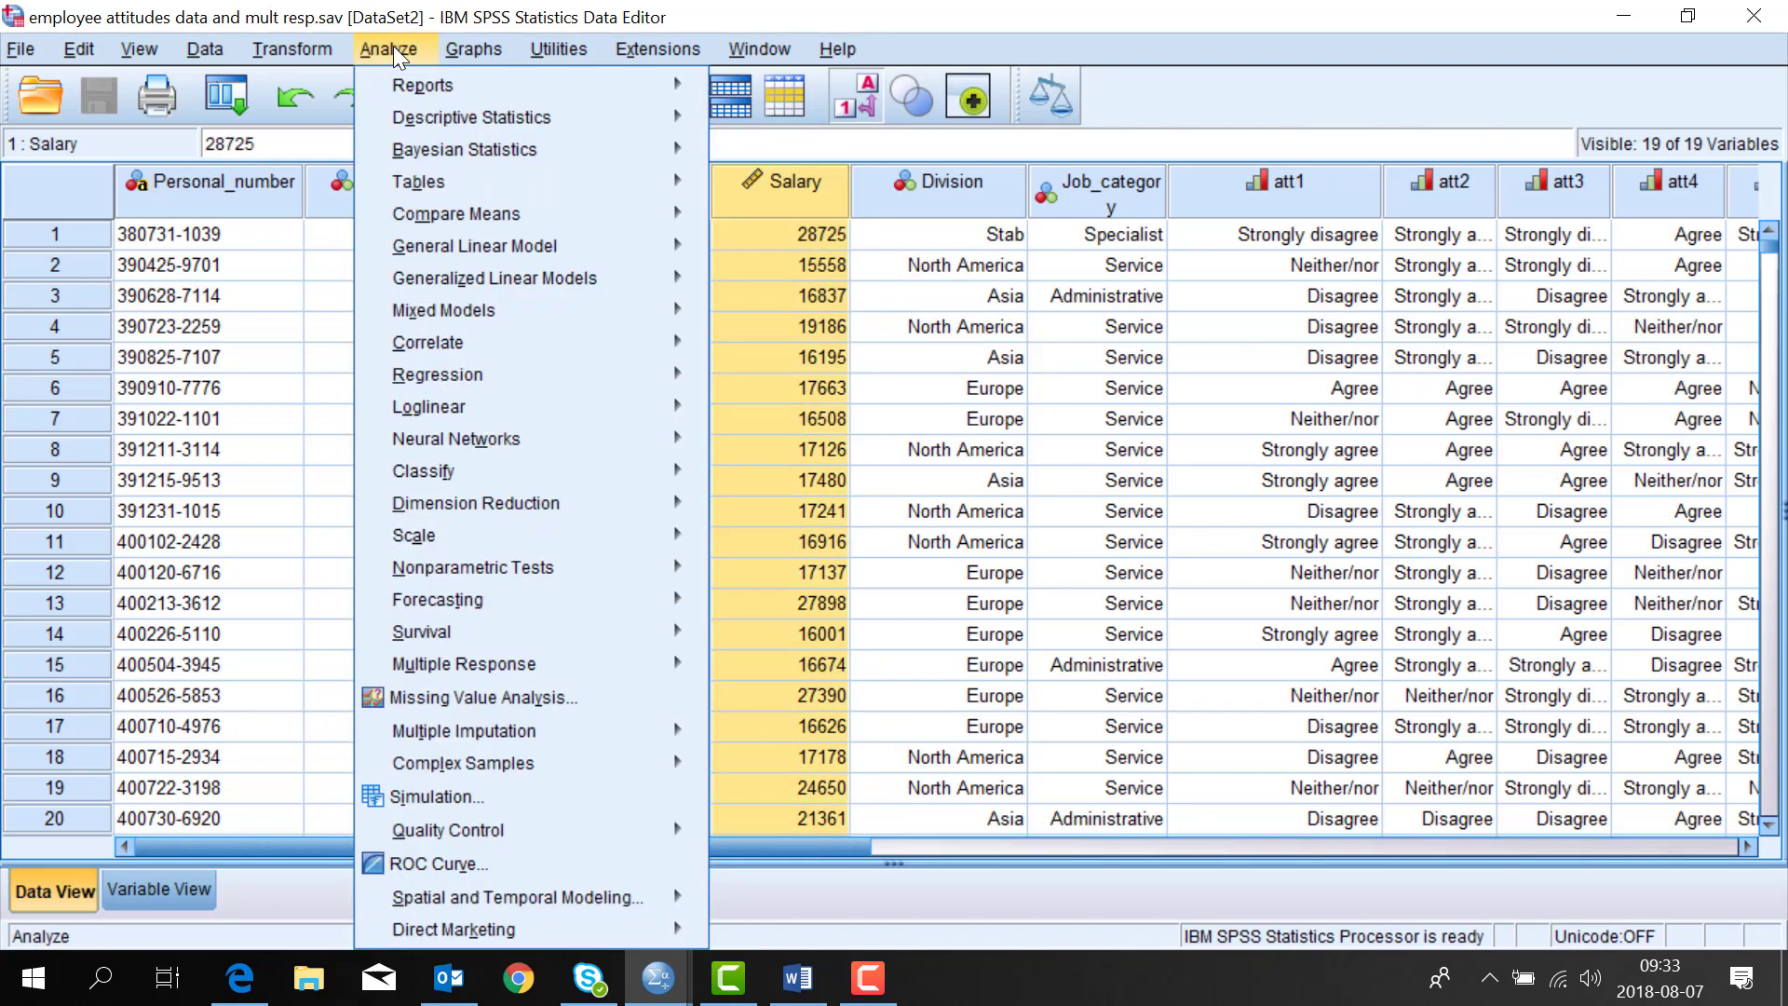
mouse_move(428, 179)
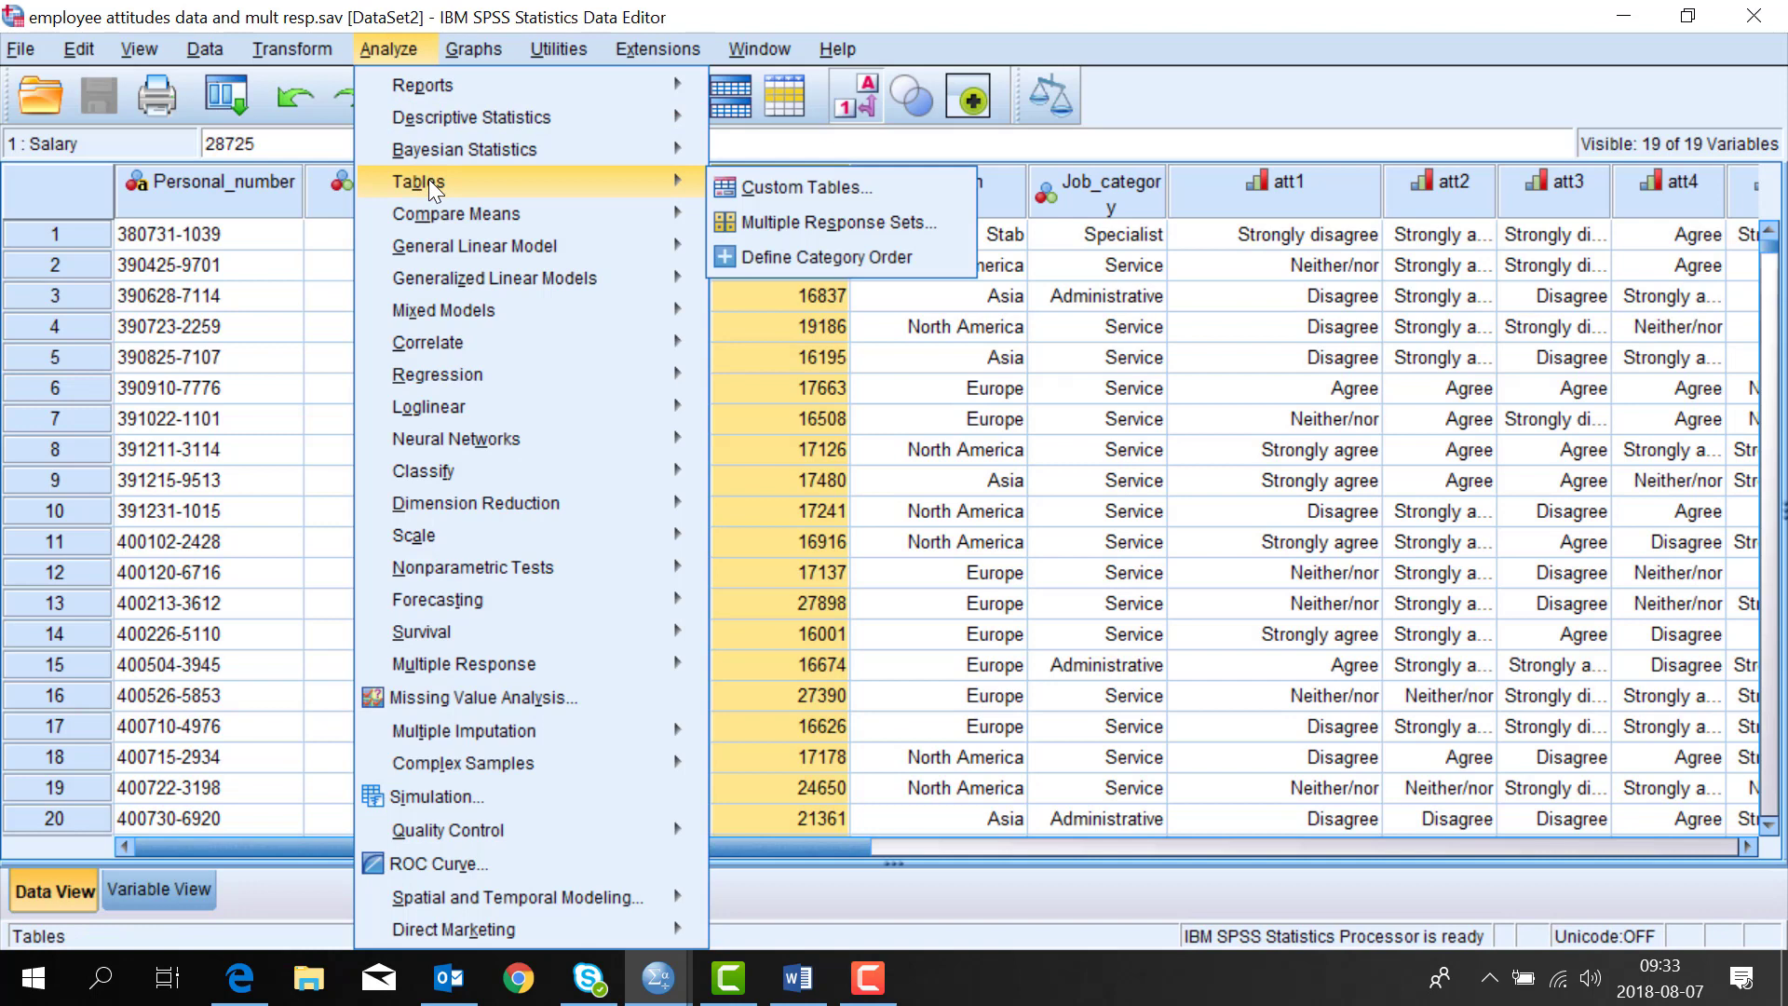
Step: Build a Custom Table with Job category in the rows and Gender across the columns
click(798, 190)
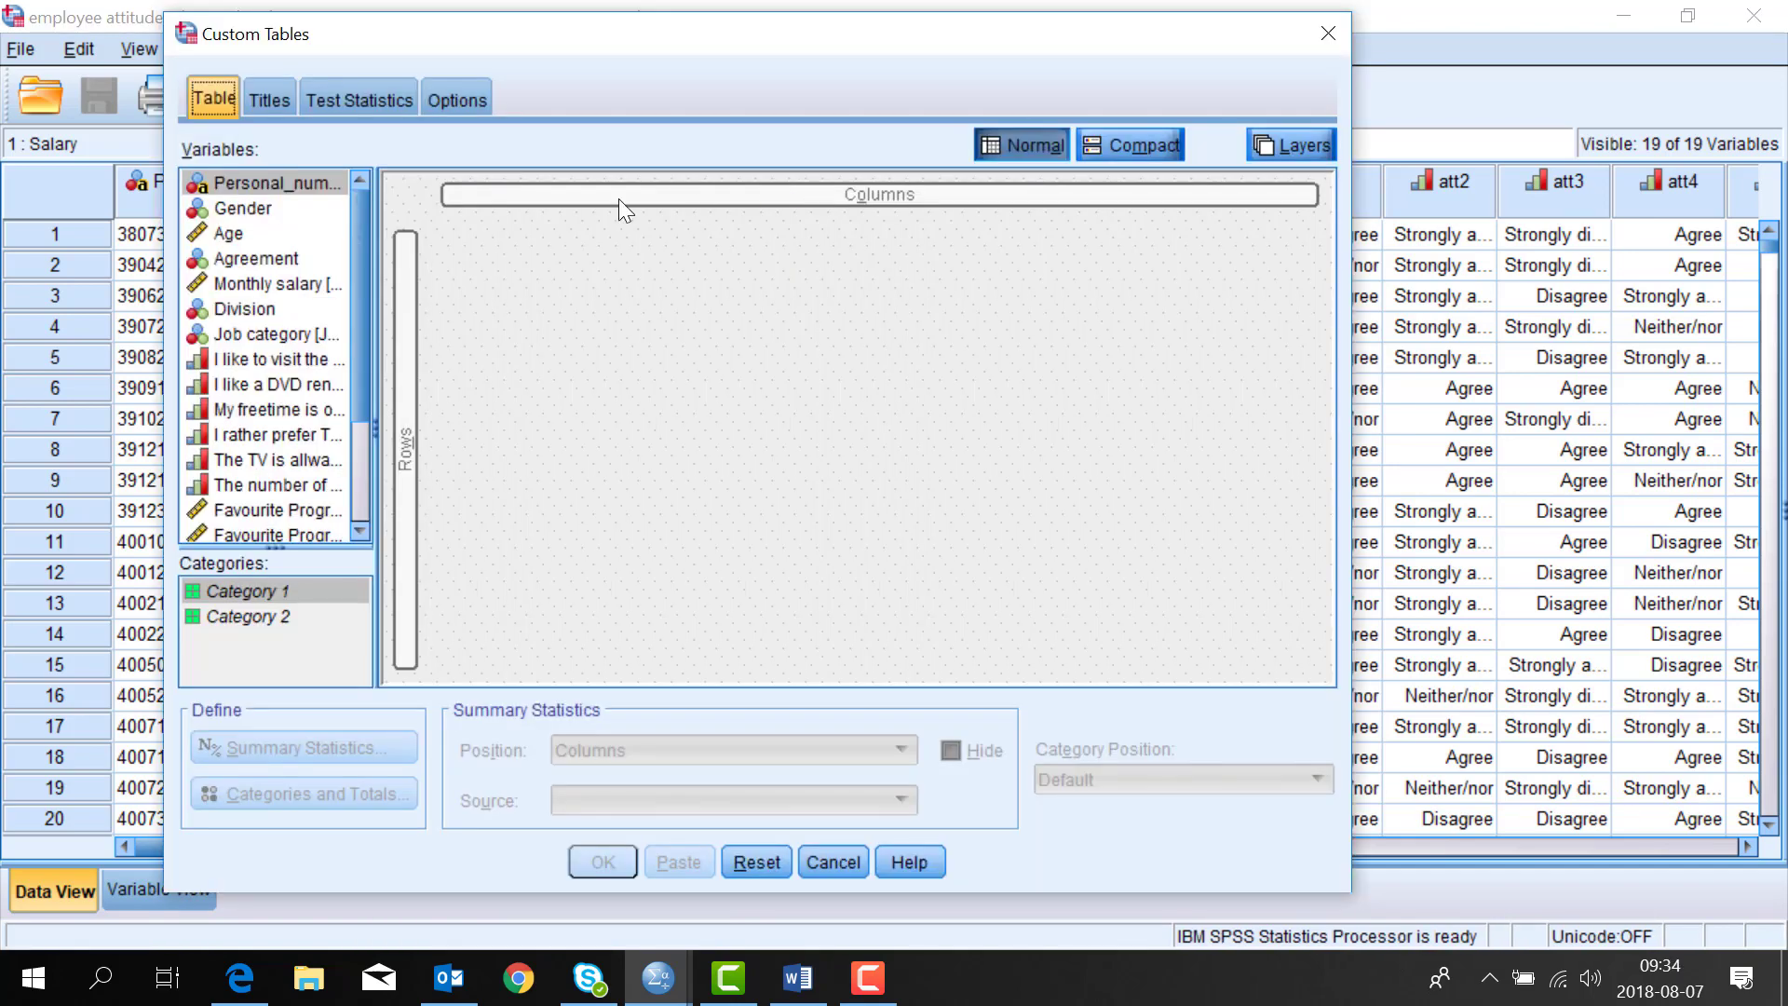
click(225, 208)
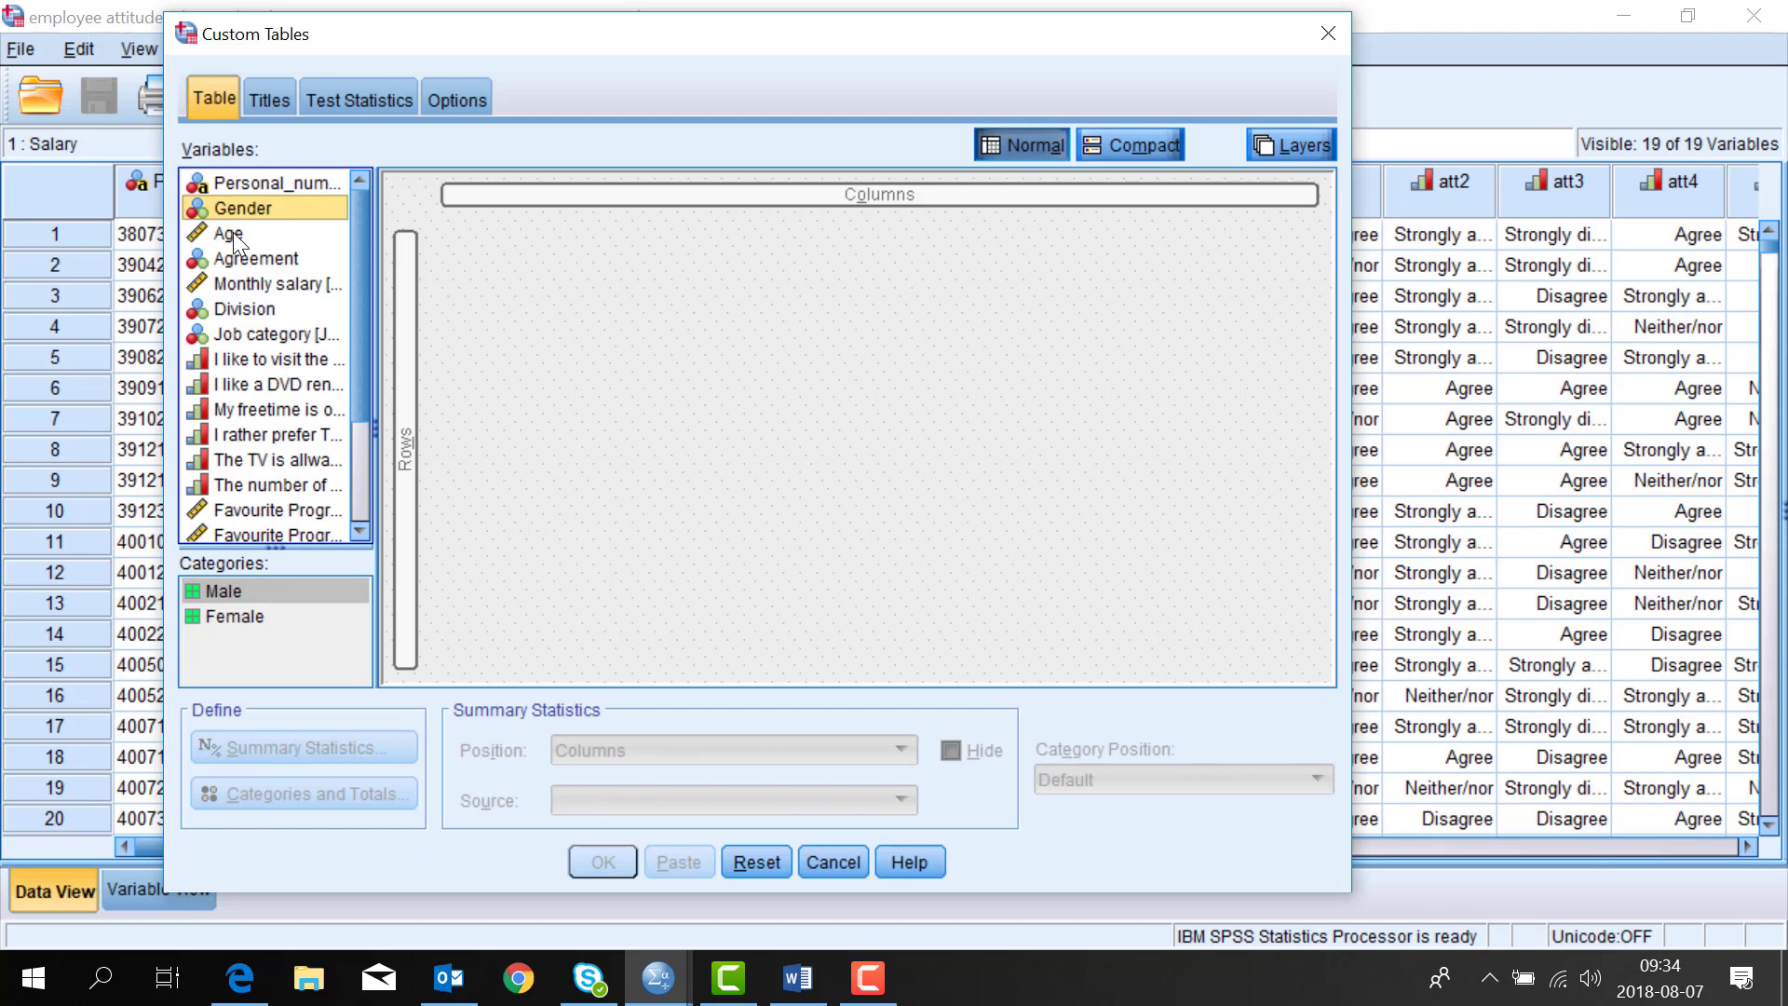
click(235, 235)
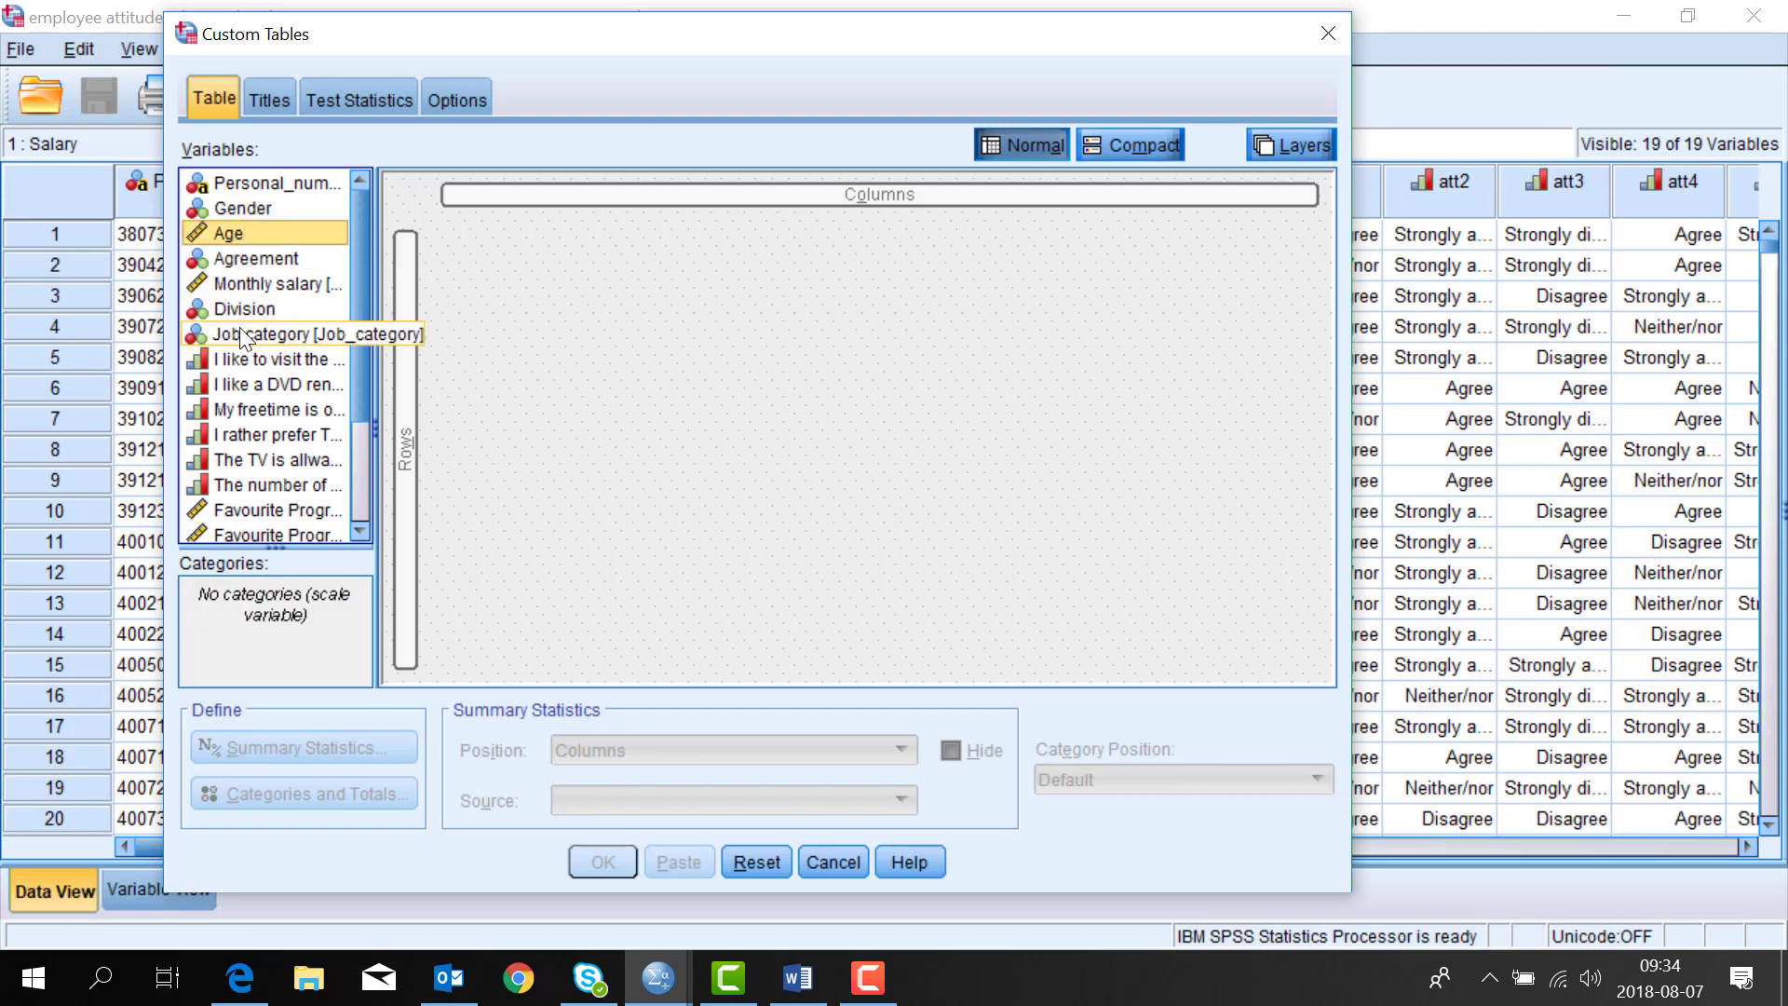
drag(240, 337, 410, 359)
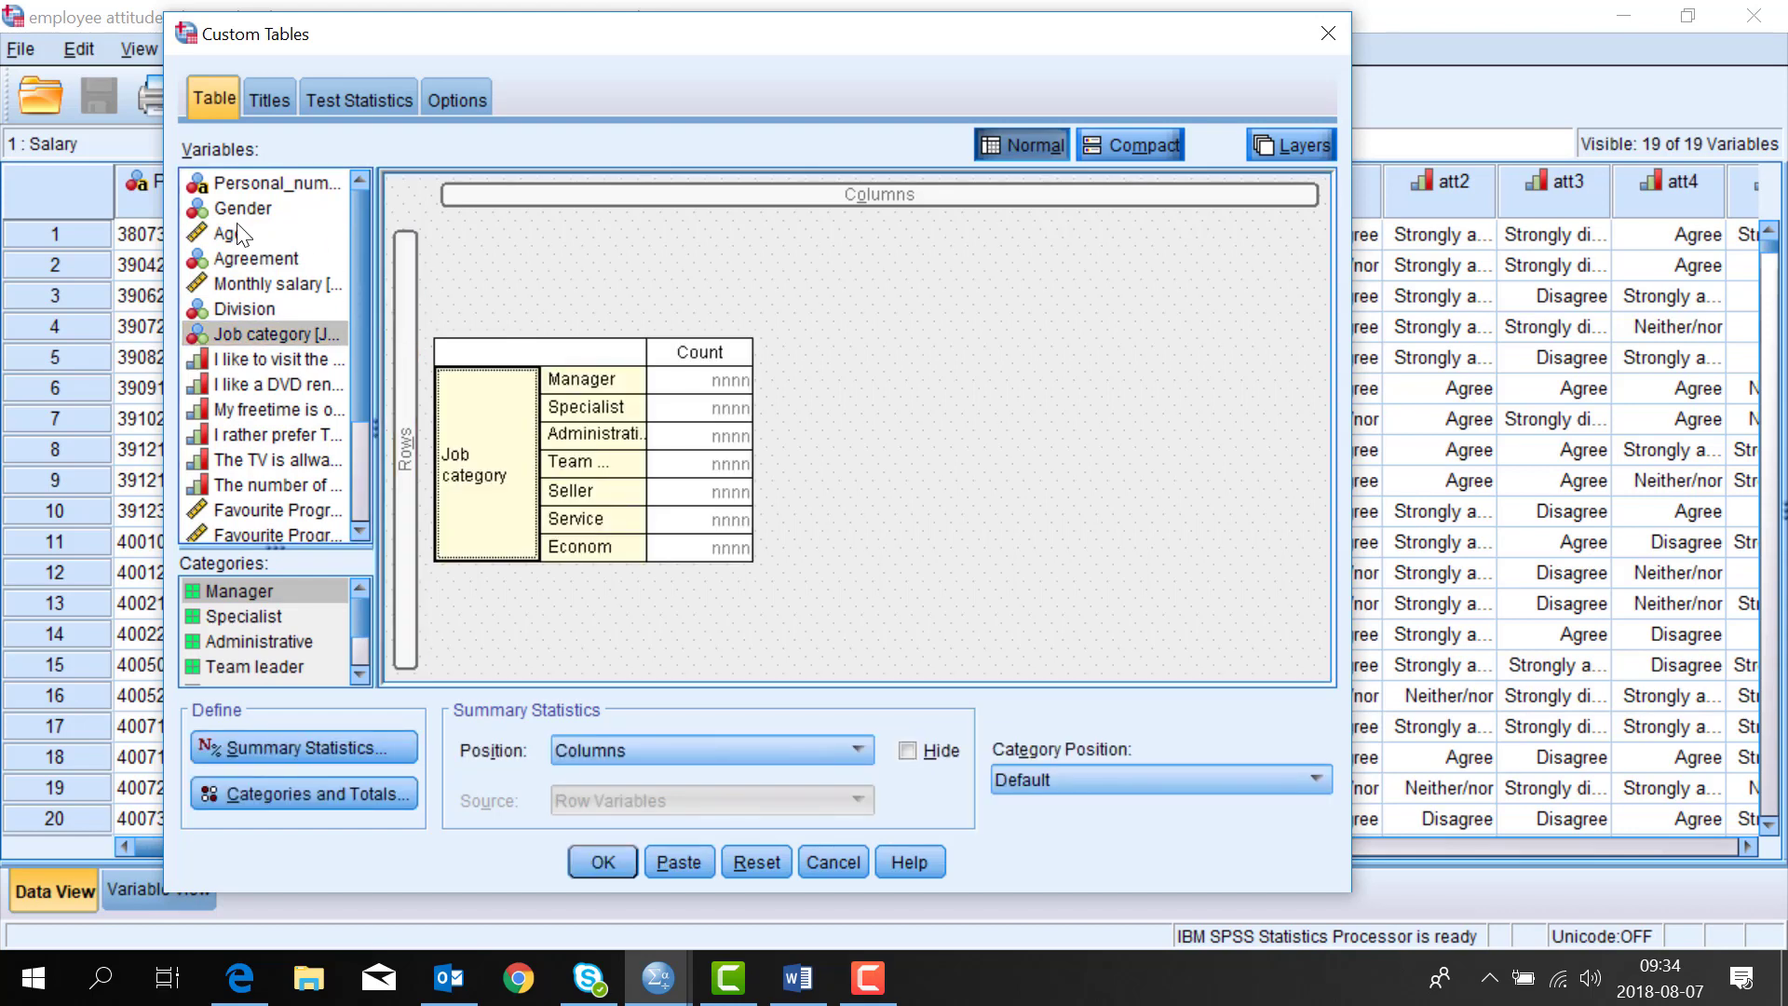
drag(237, 208, 633, 207)
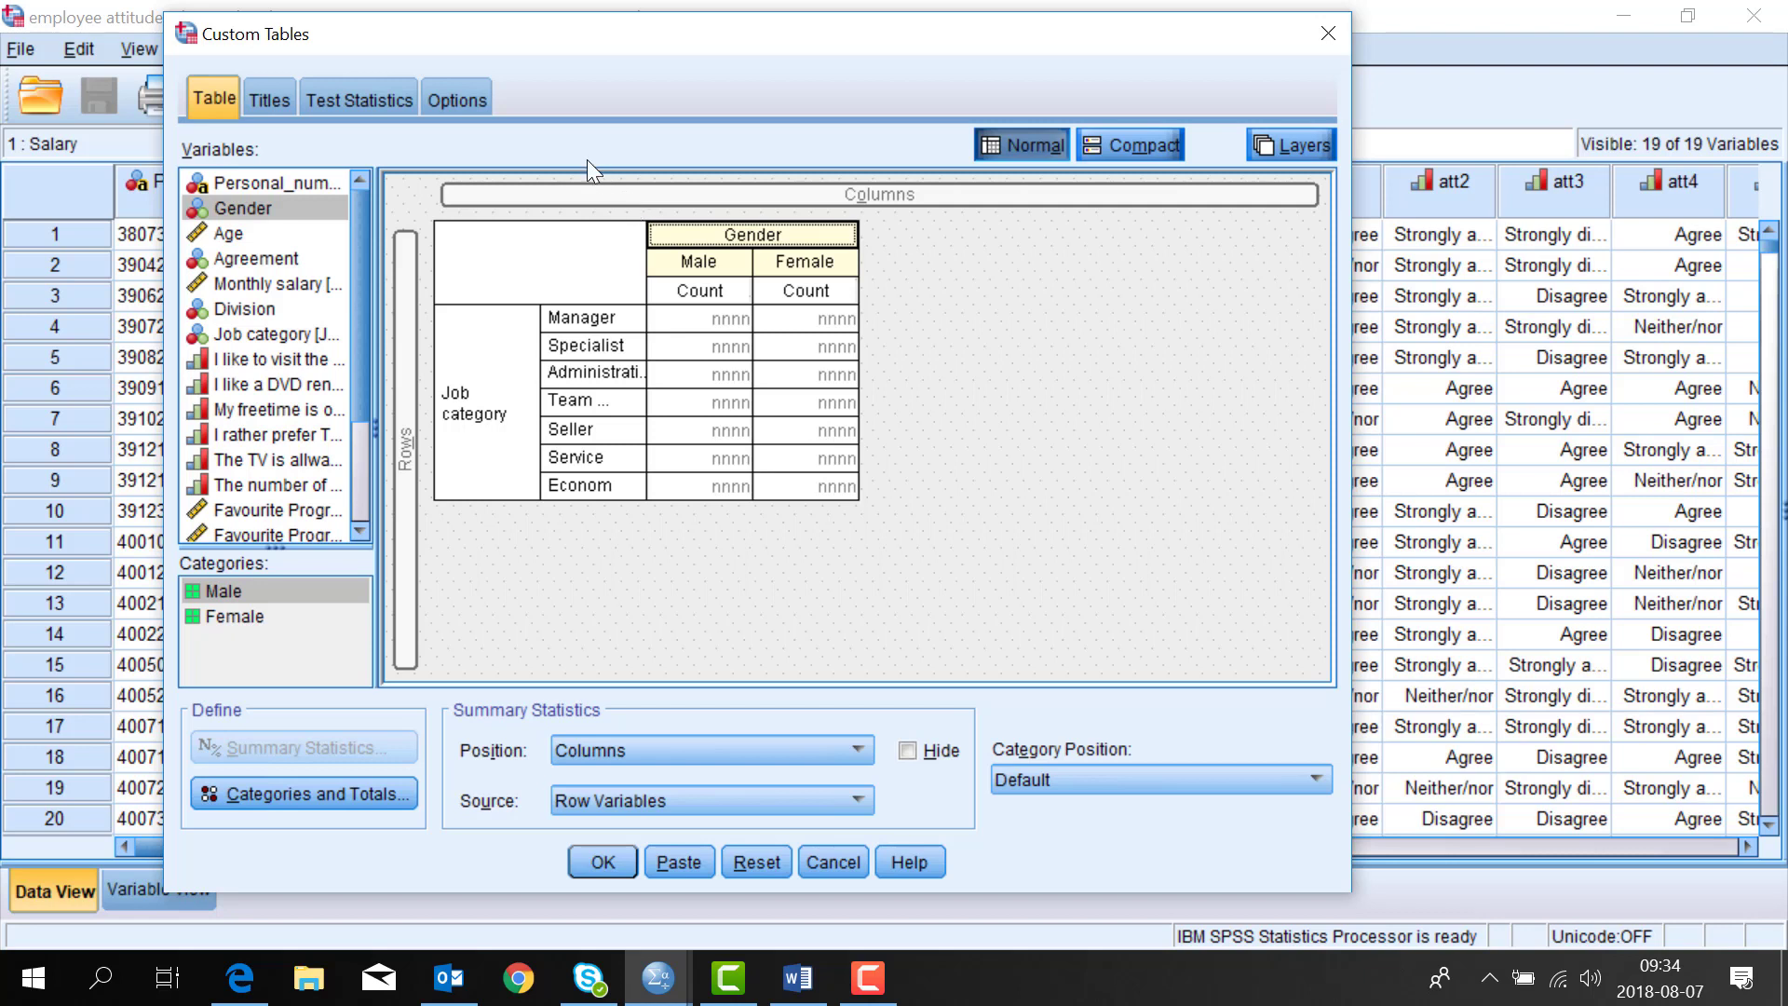
click(365, 100)
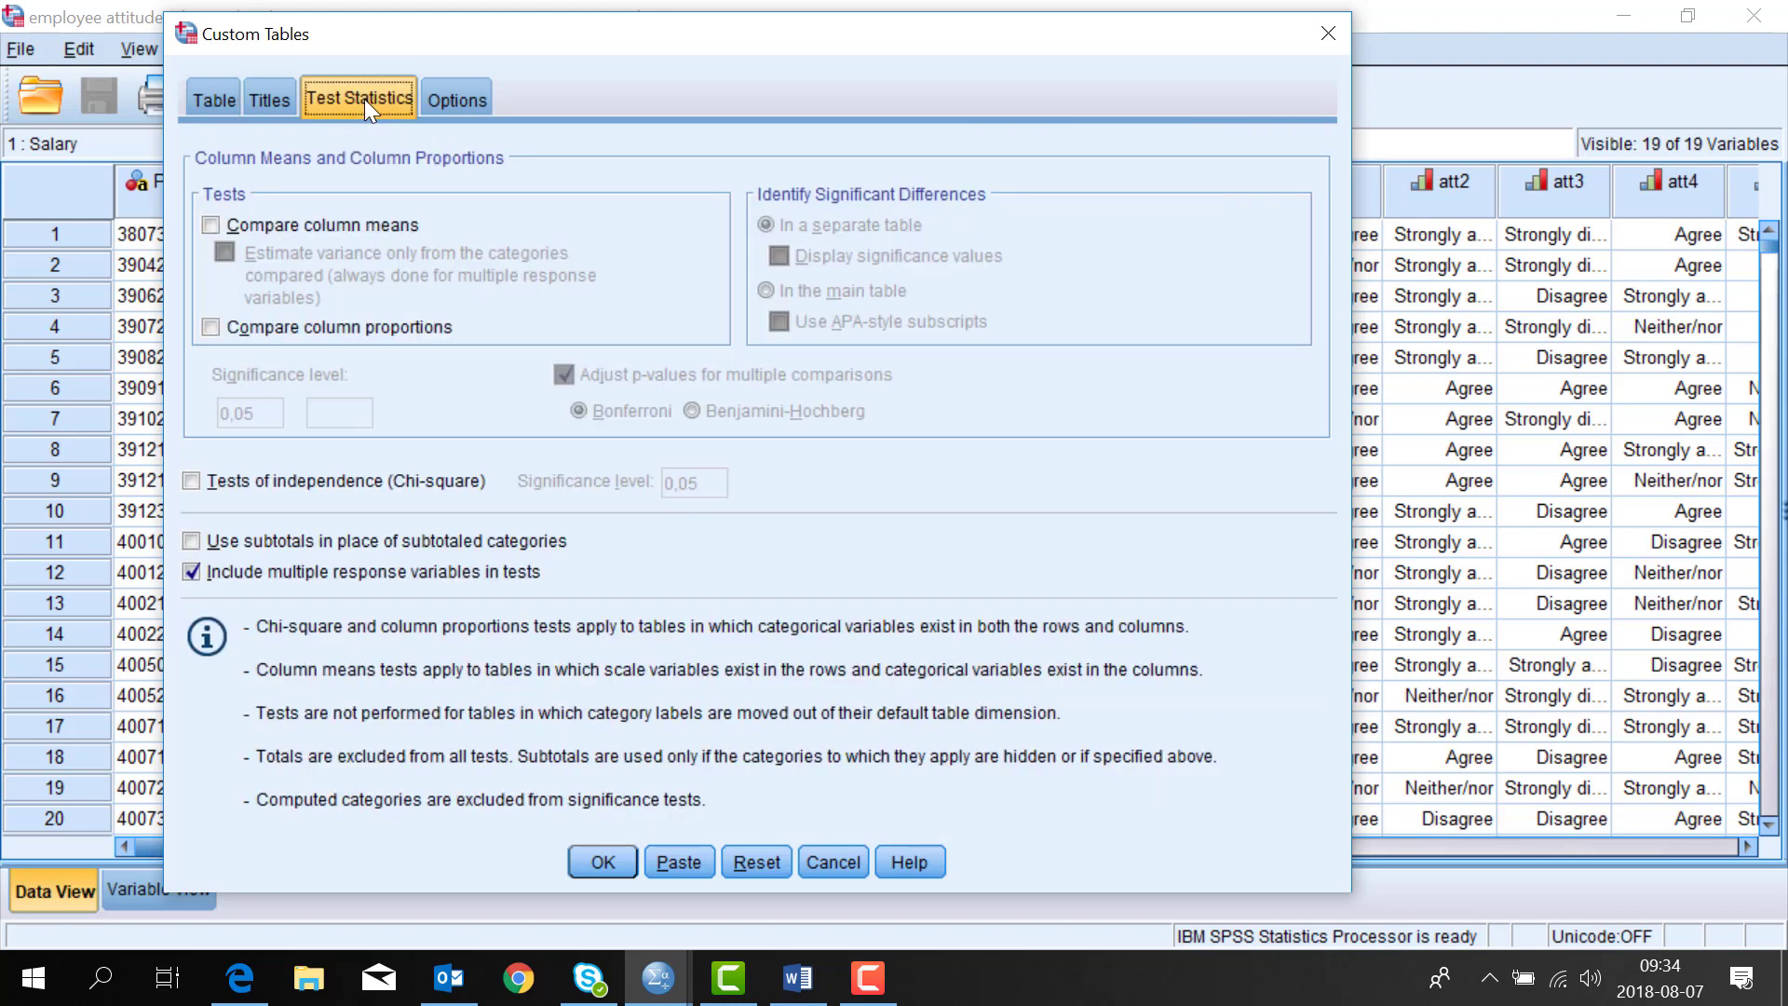
click(217, 101)
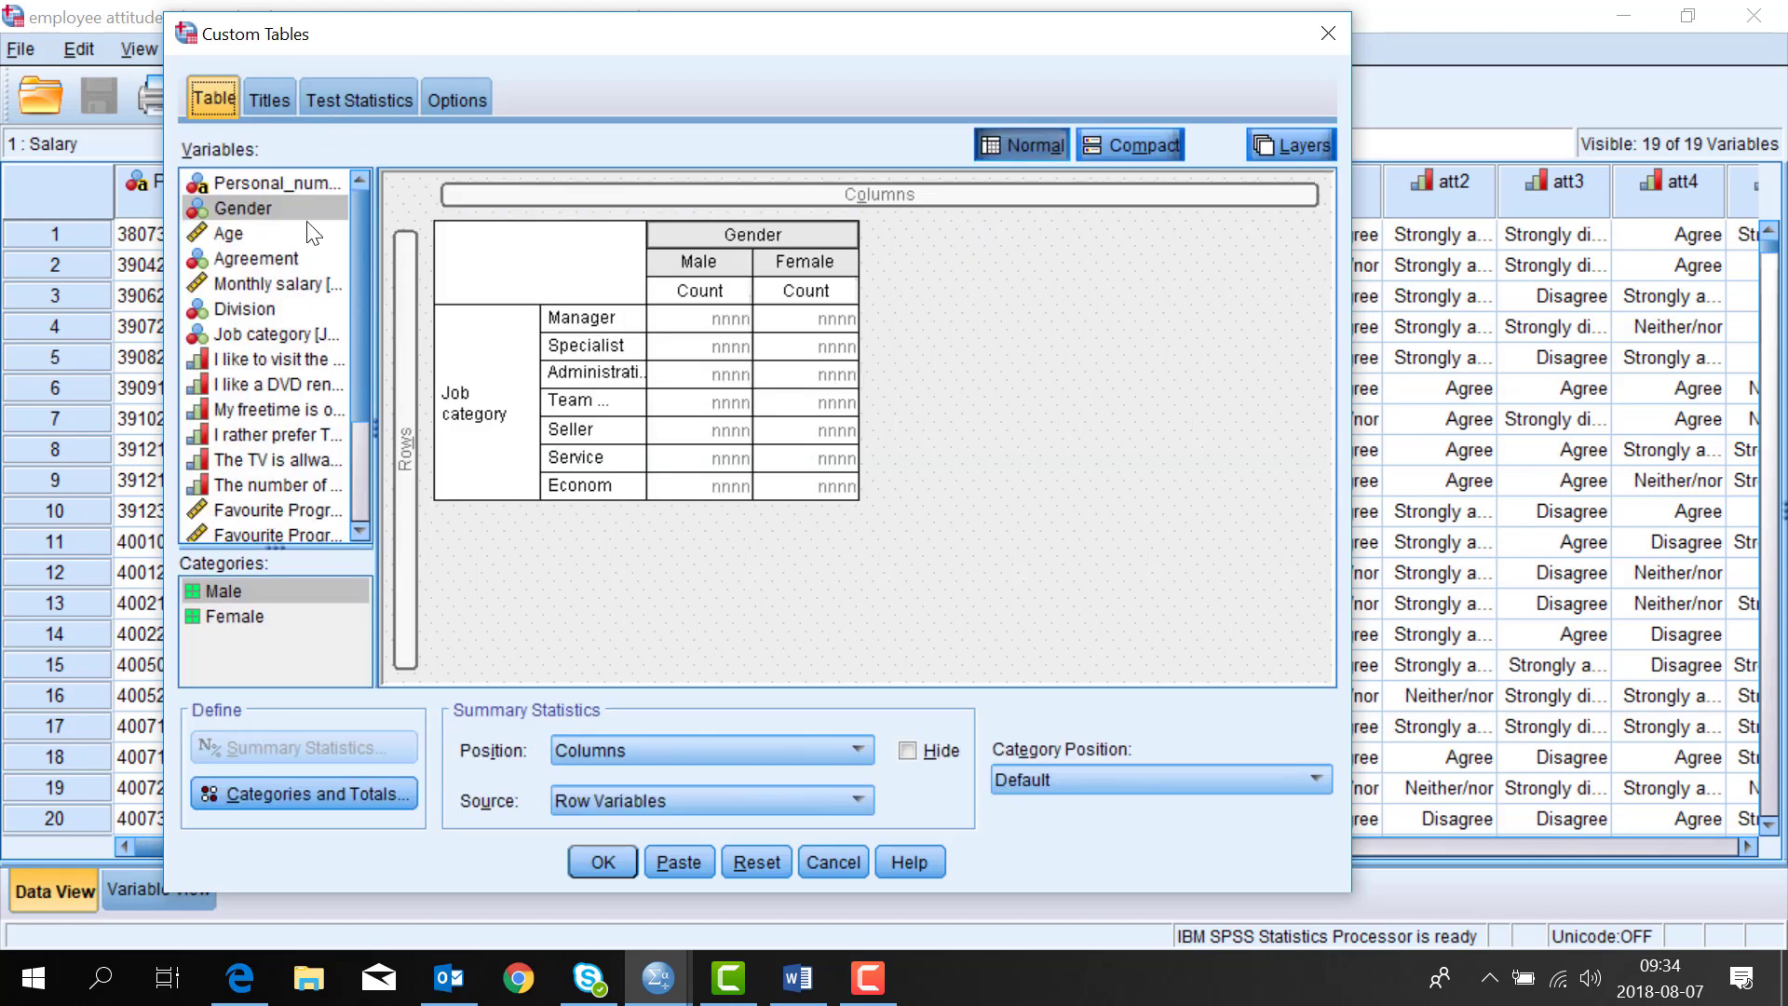
Step: Run the Job category by Gender count table, then show the recently used dialogs list
click(628, 861)
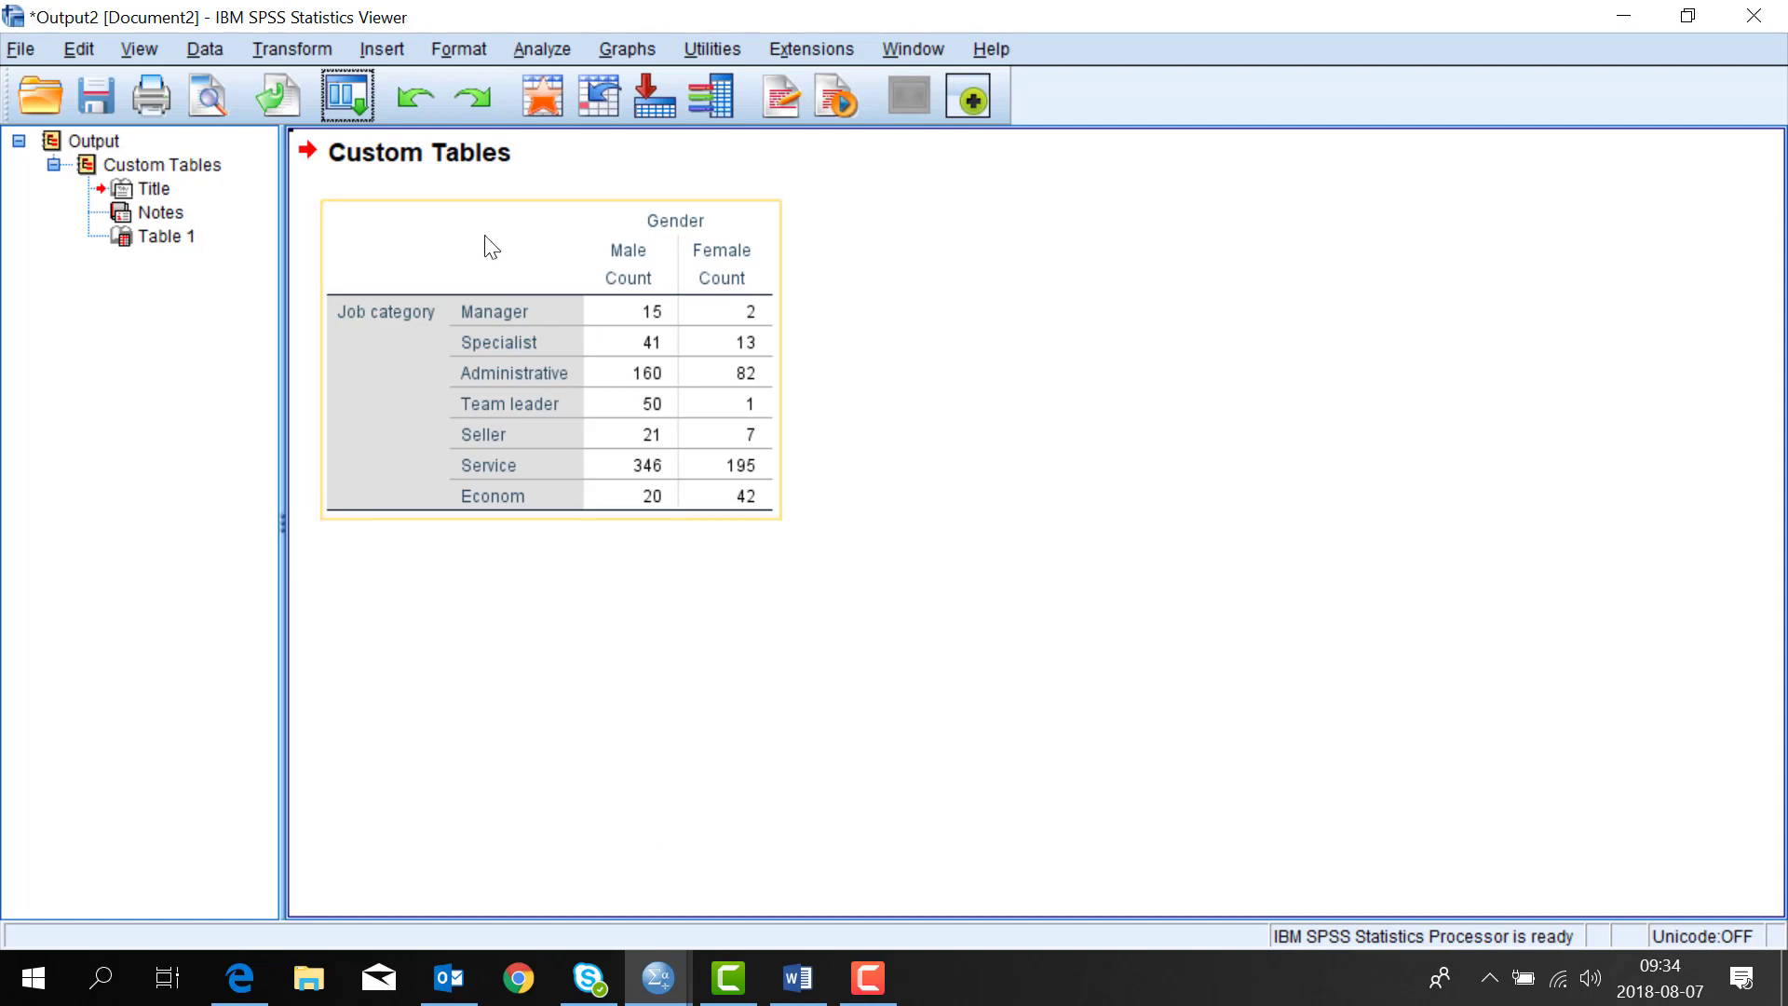
click(363, 98)
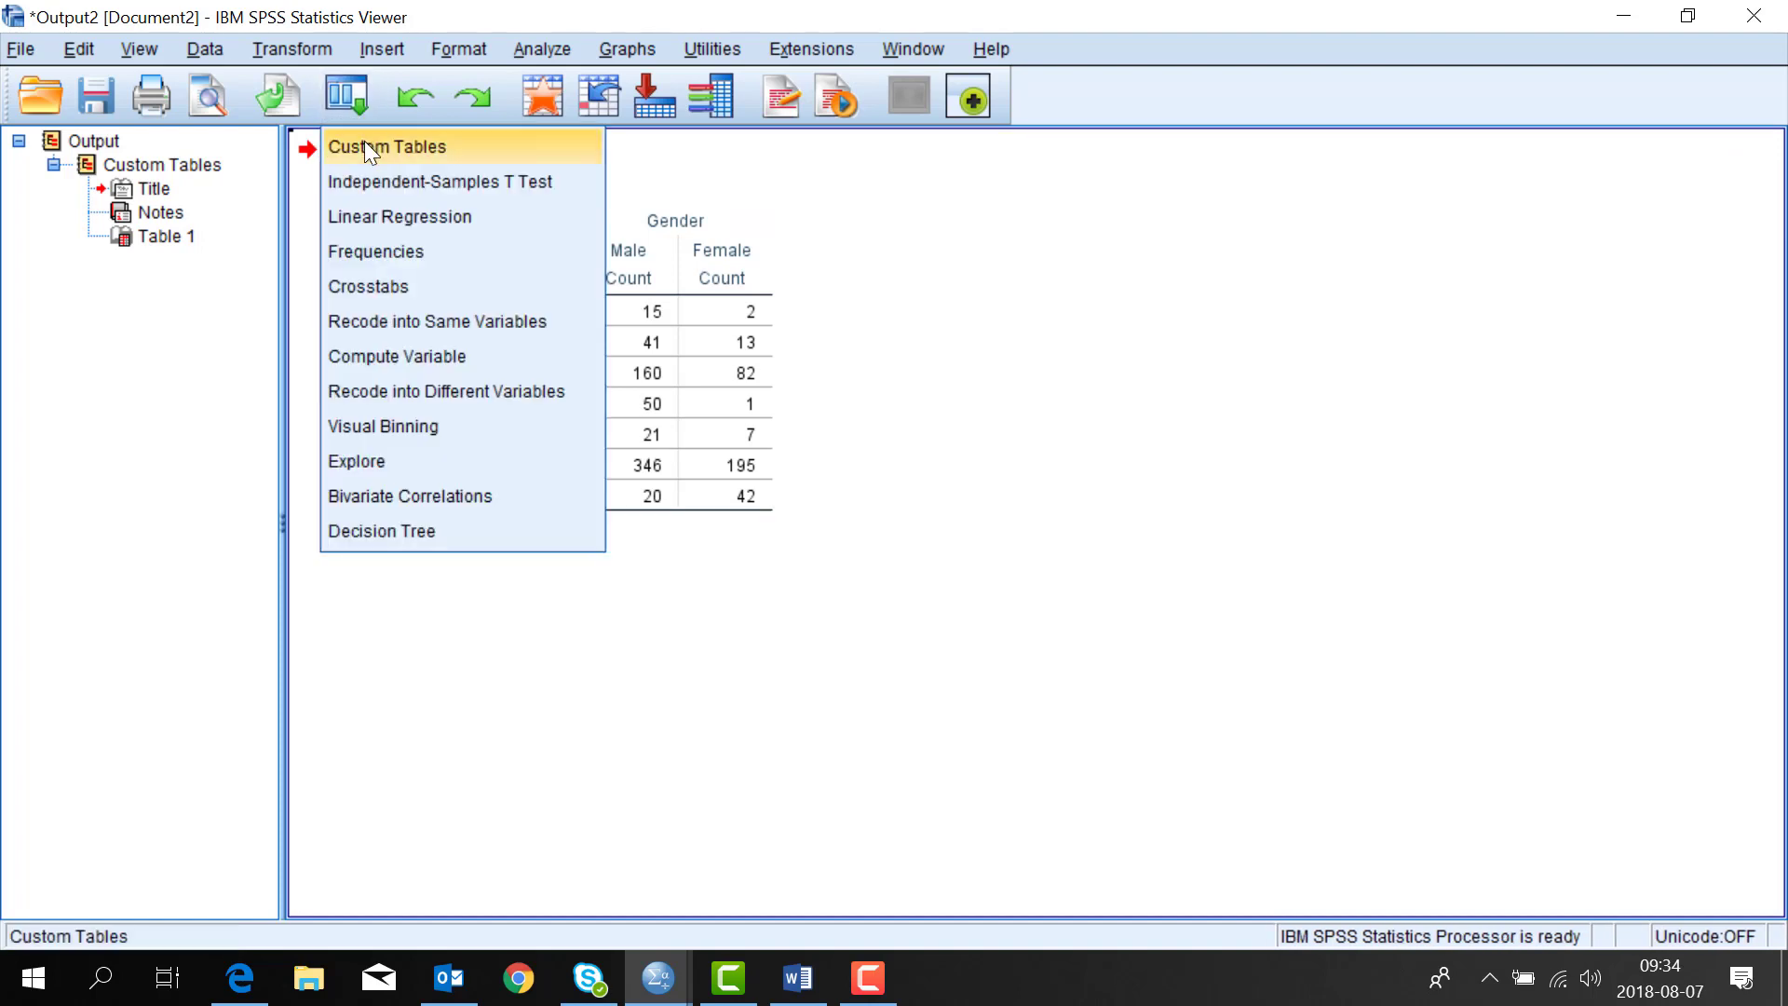
Step: Reopen Custom Tables and bring up the options for the Job category rows
click(365, 145)
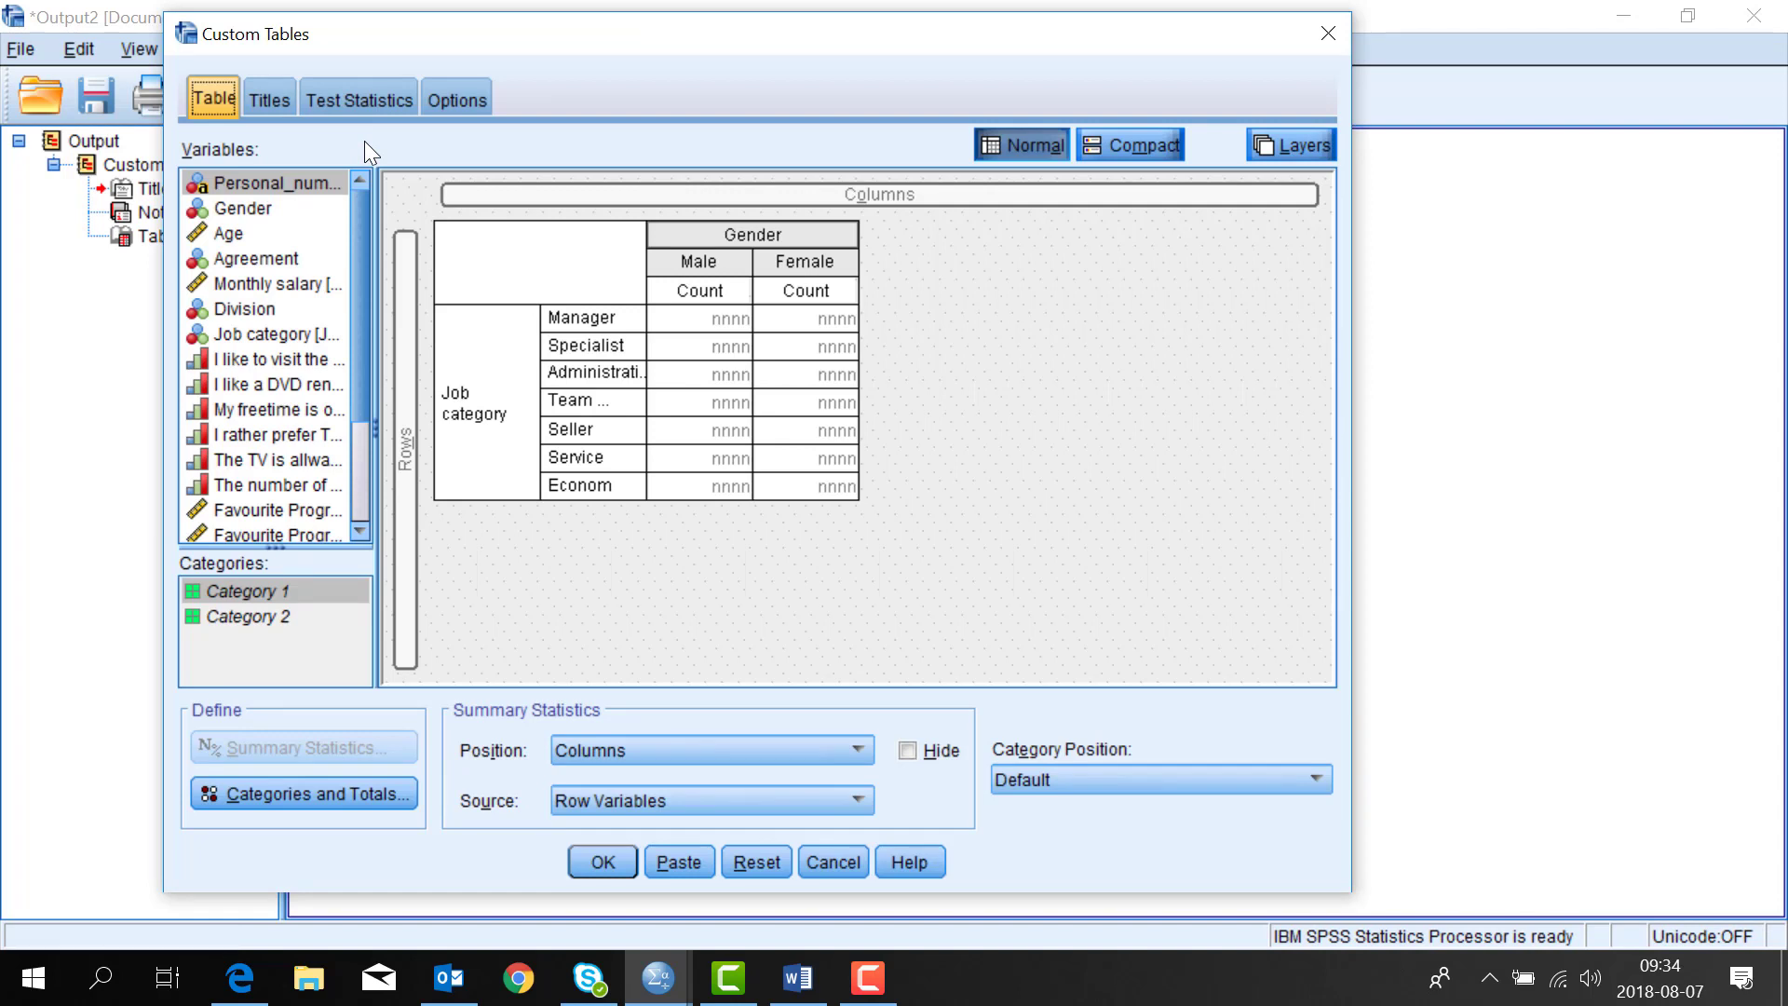
click(574, 369)
right_click(574, 370)
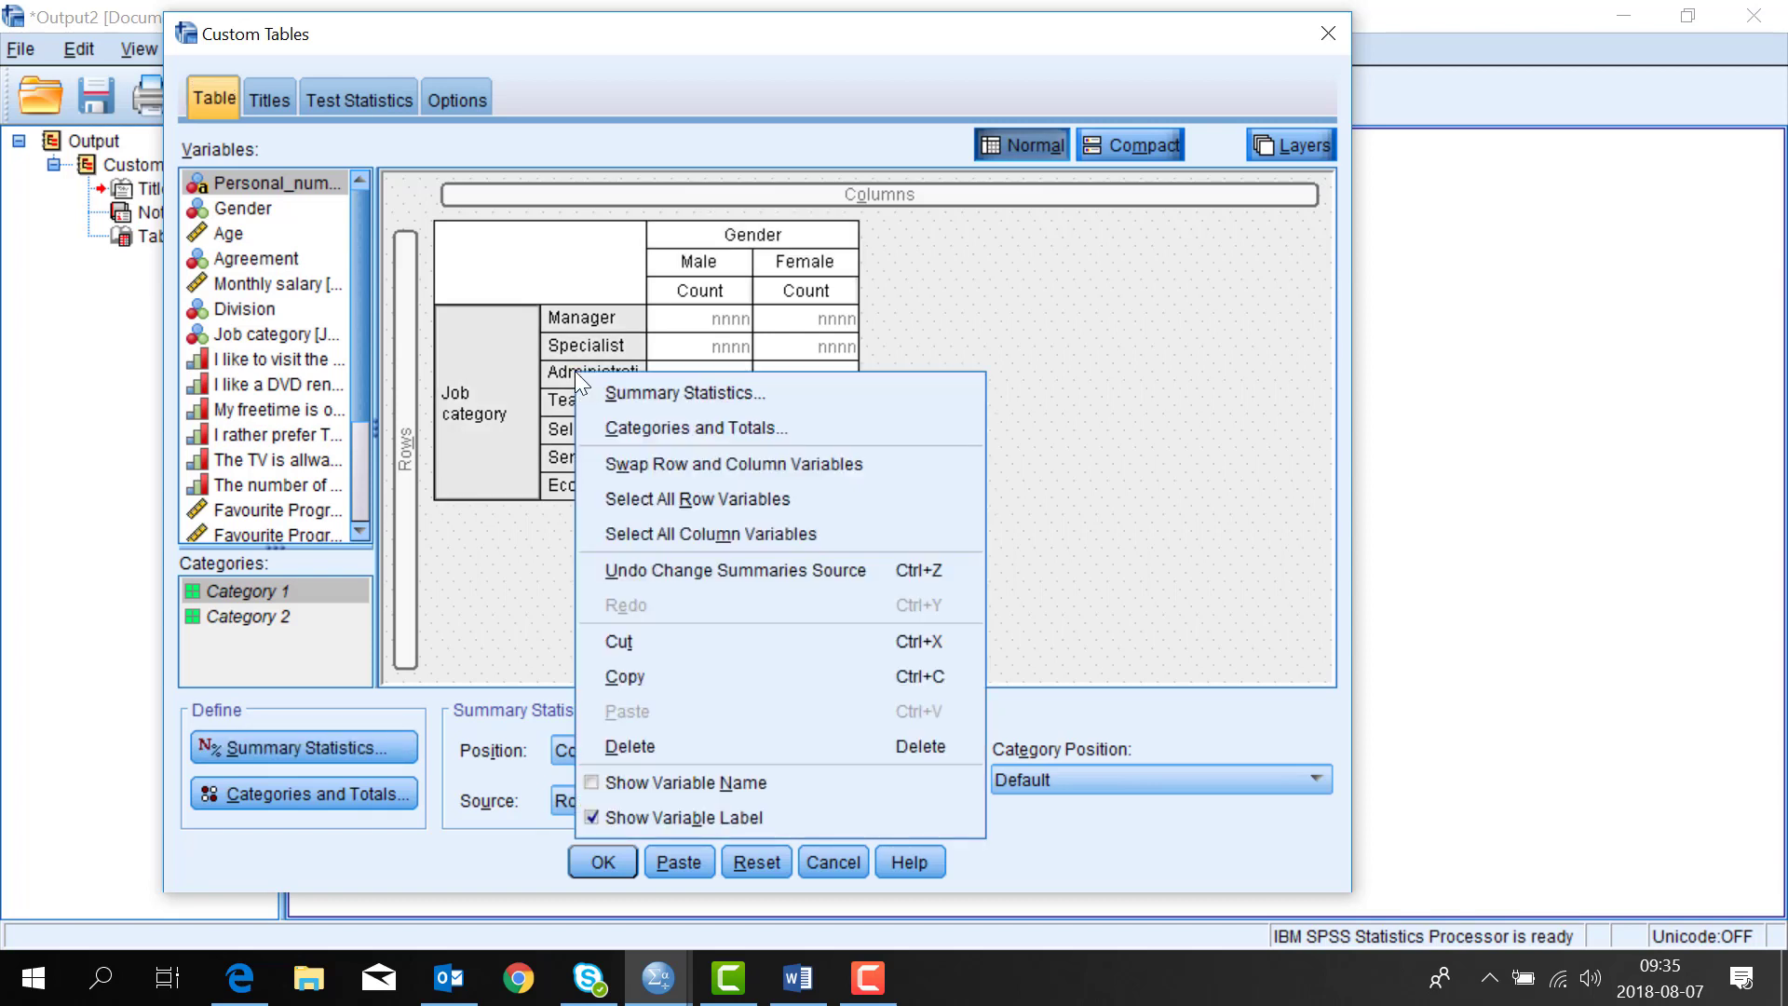
Step: Add Column N % beside Count for Job category and run the table
click(672, 404)
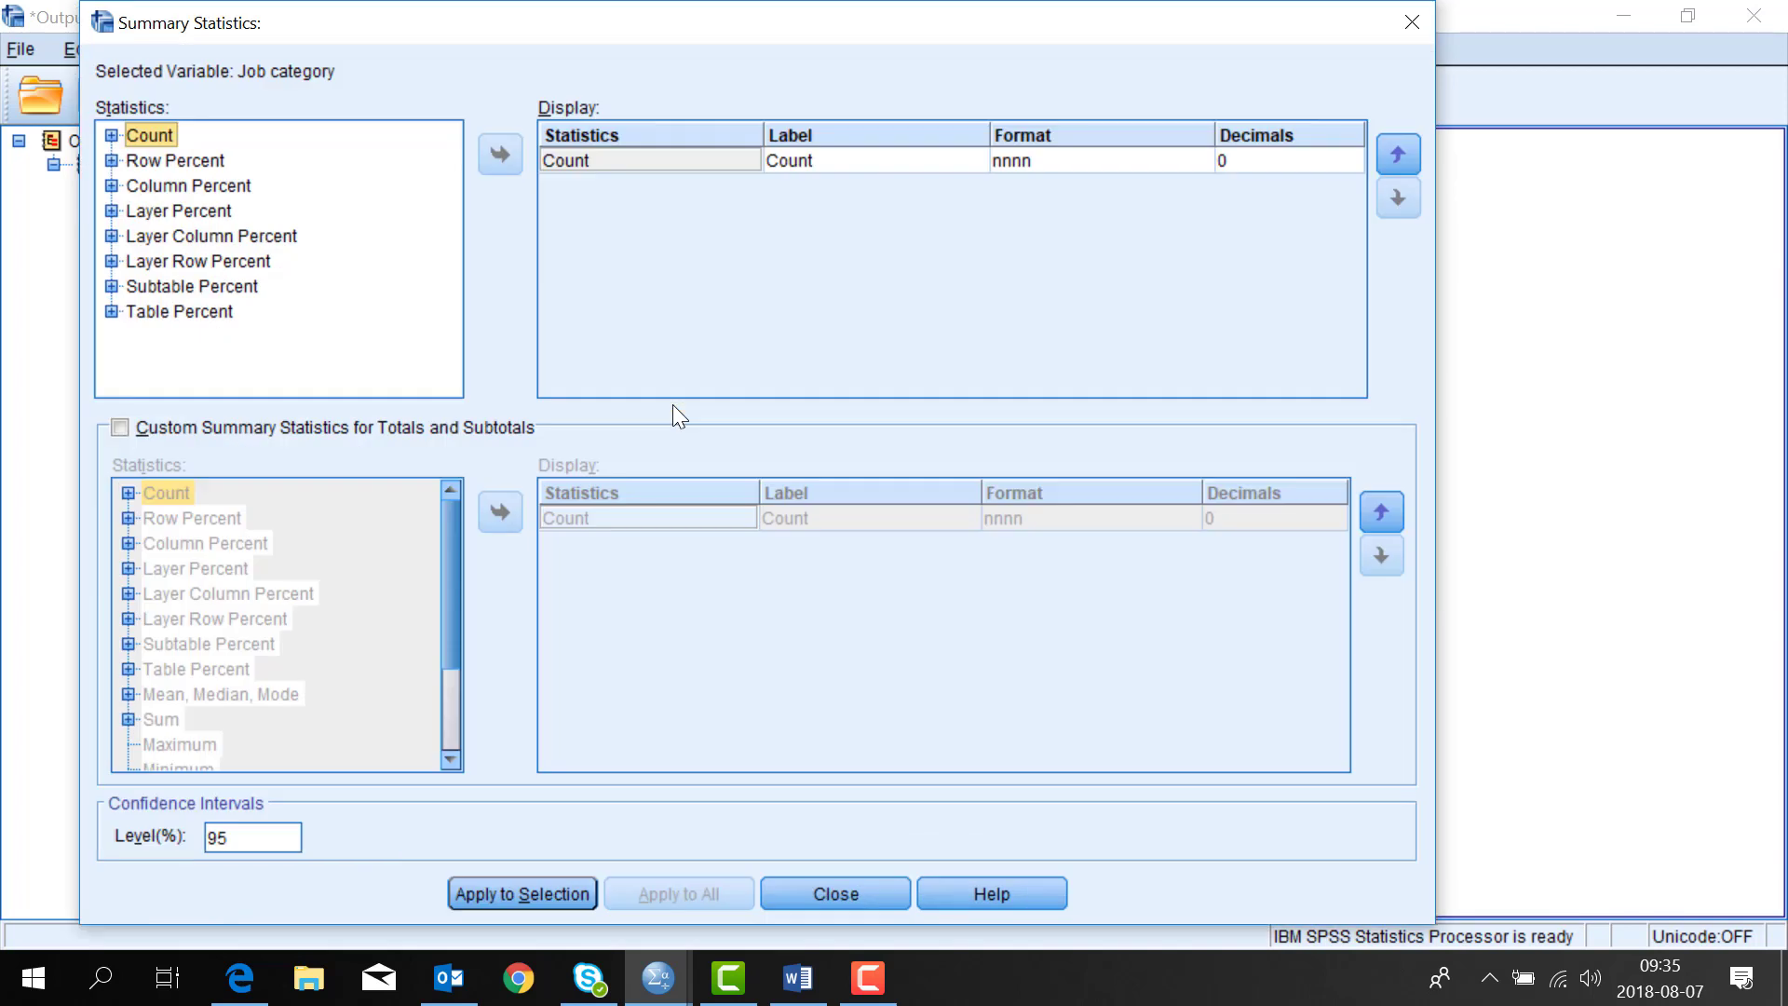
click(113, 188)
click(191, 163)
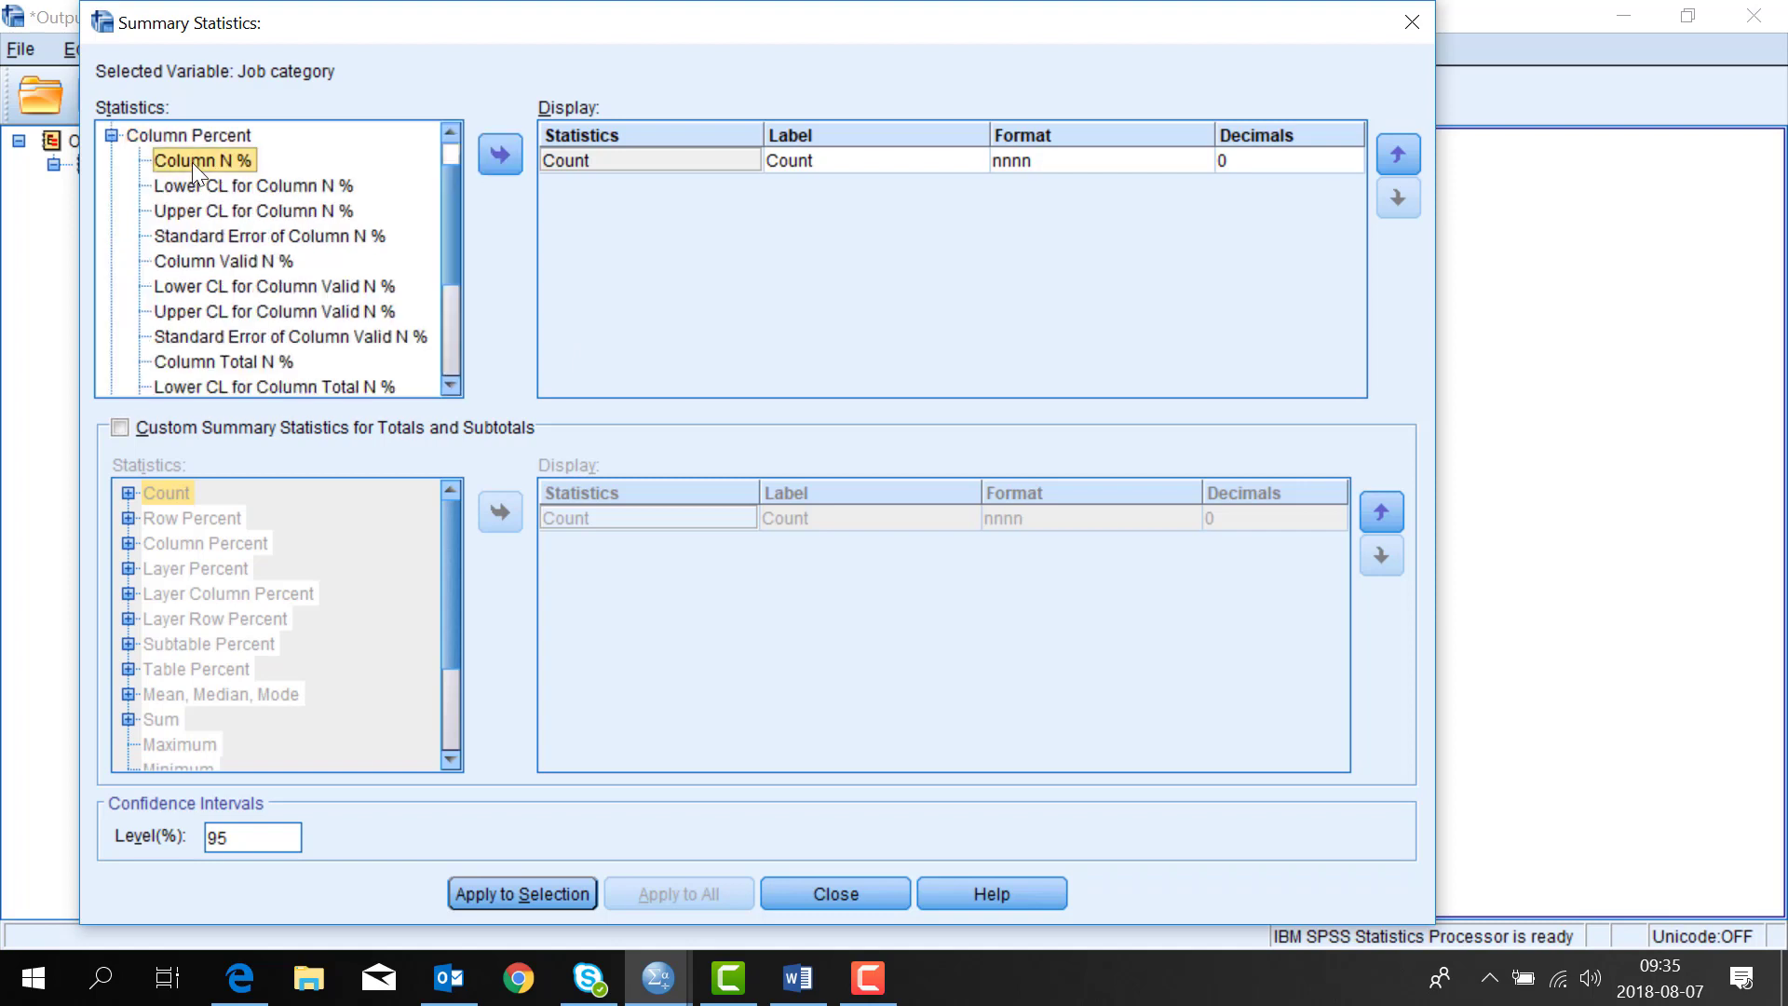
click(502, 156)
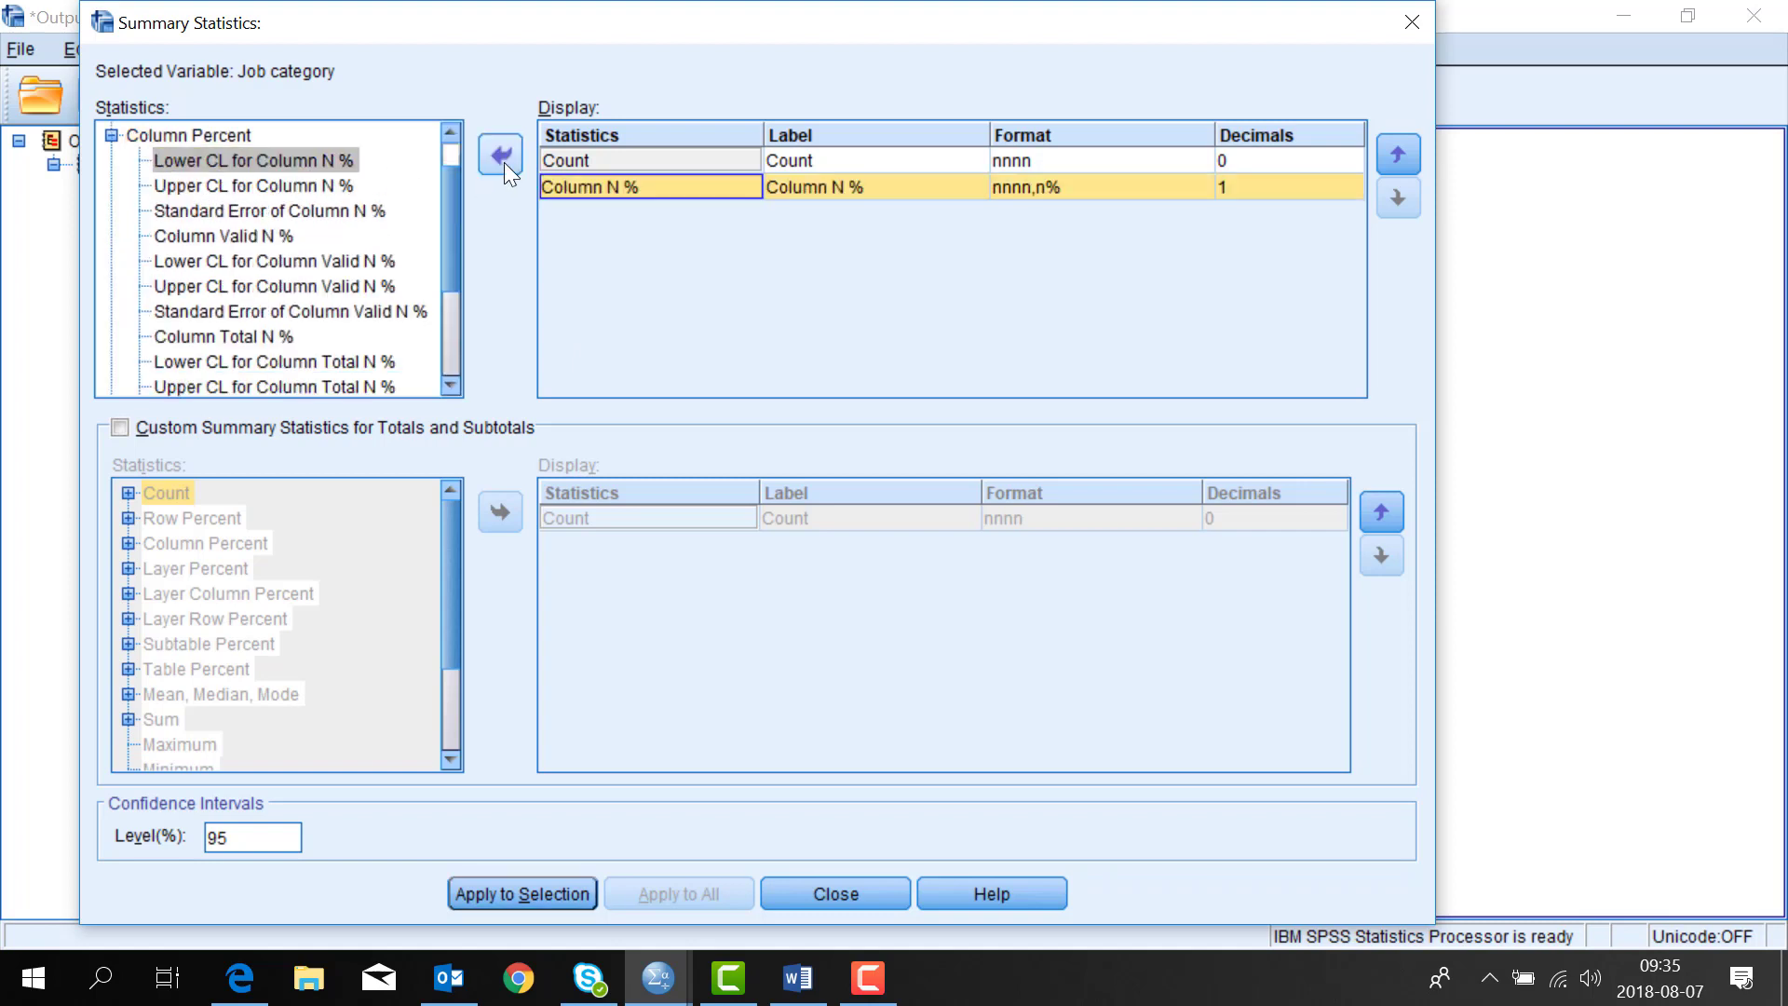
click(522, 893)
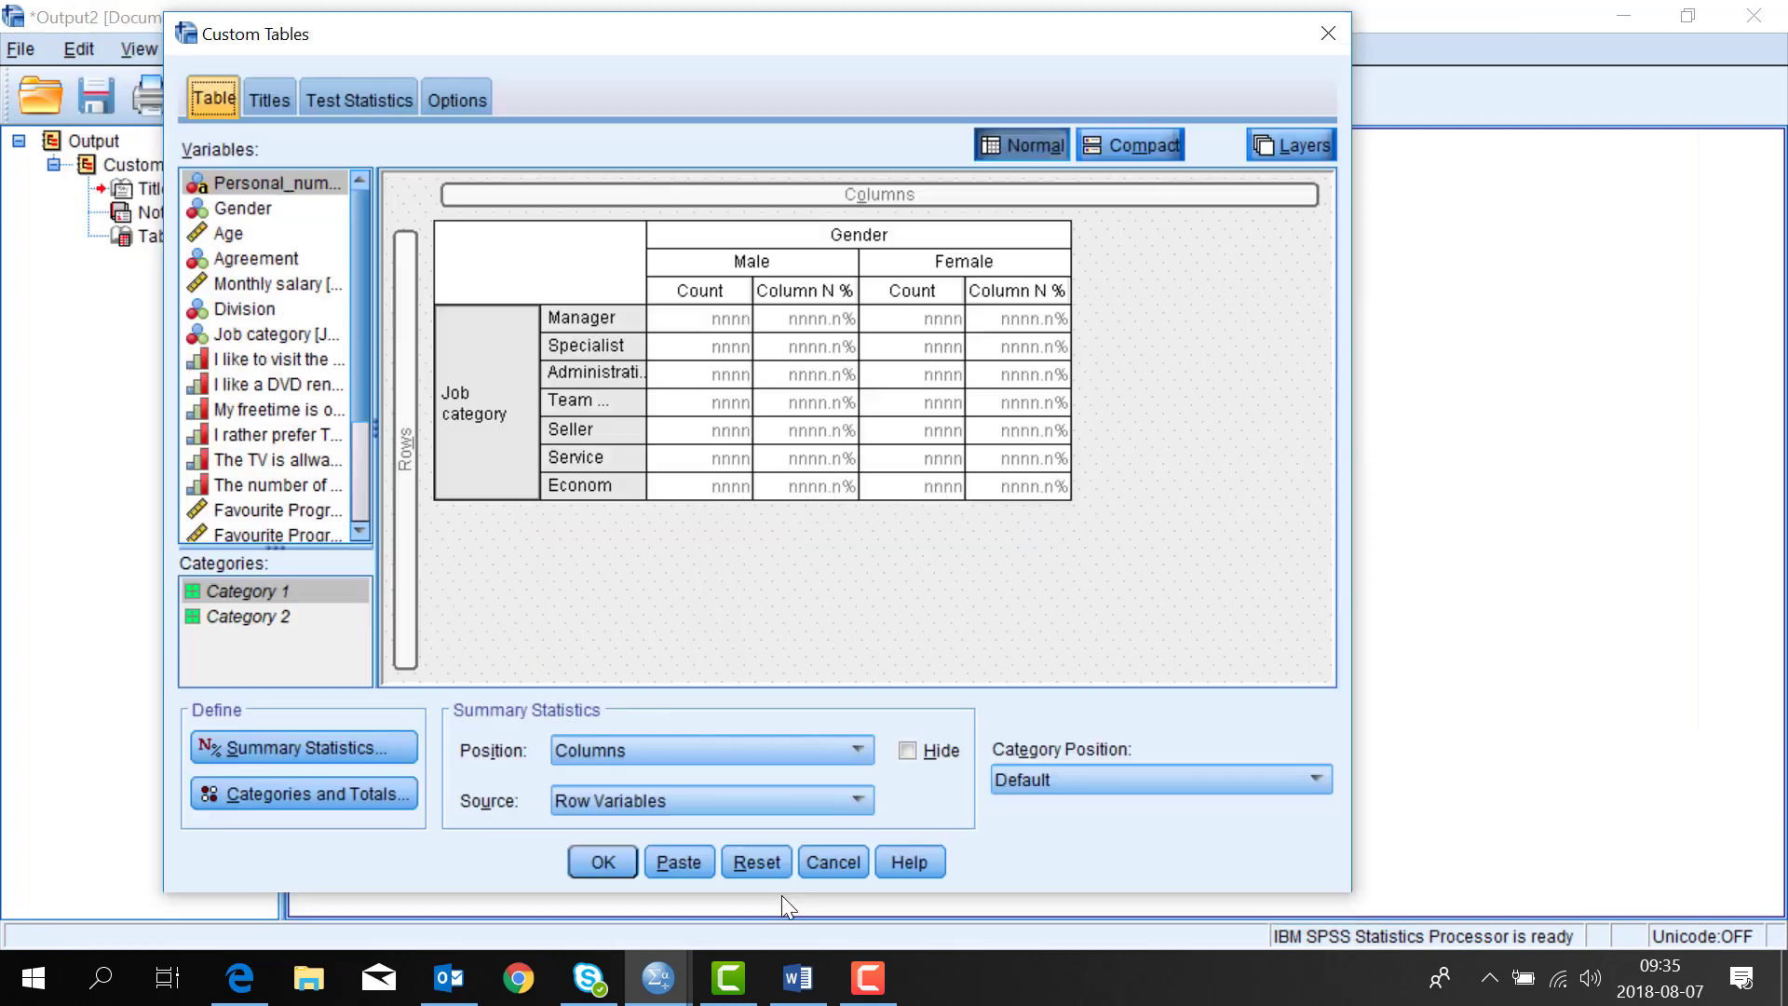
click(604, 862)
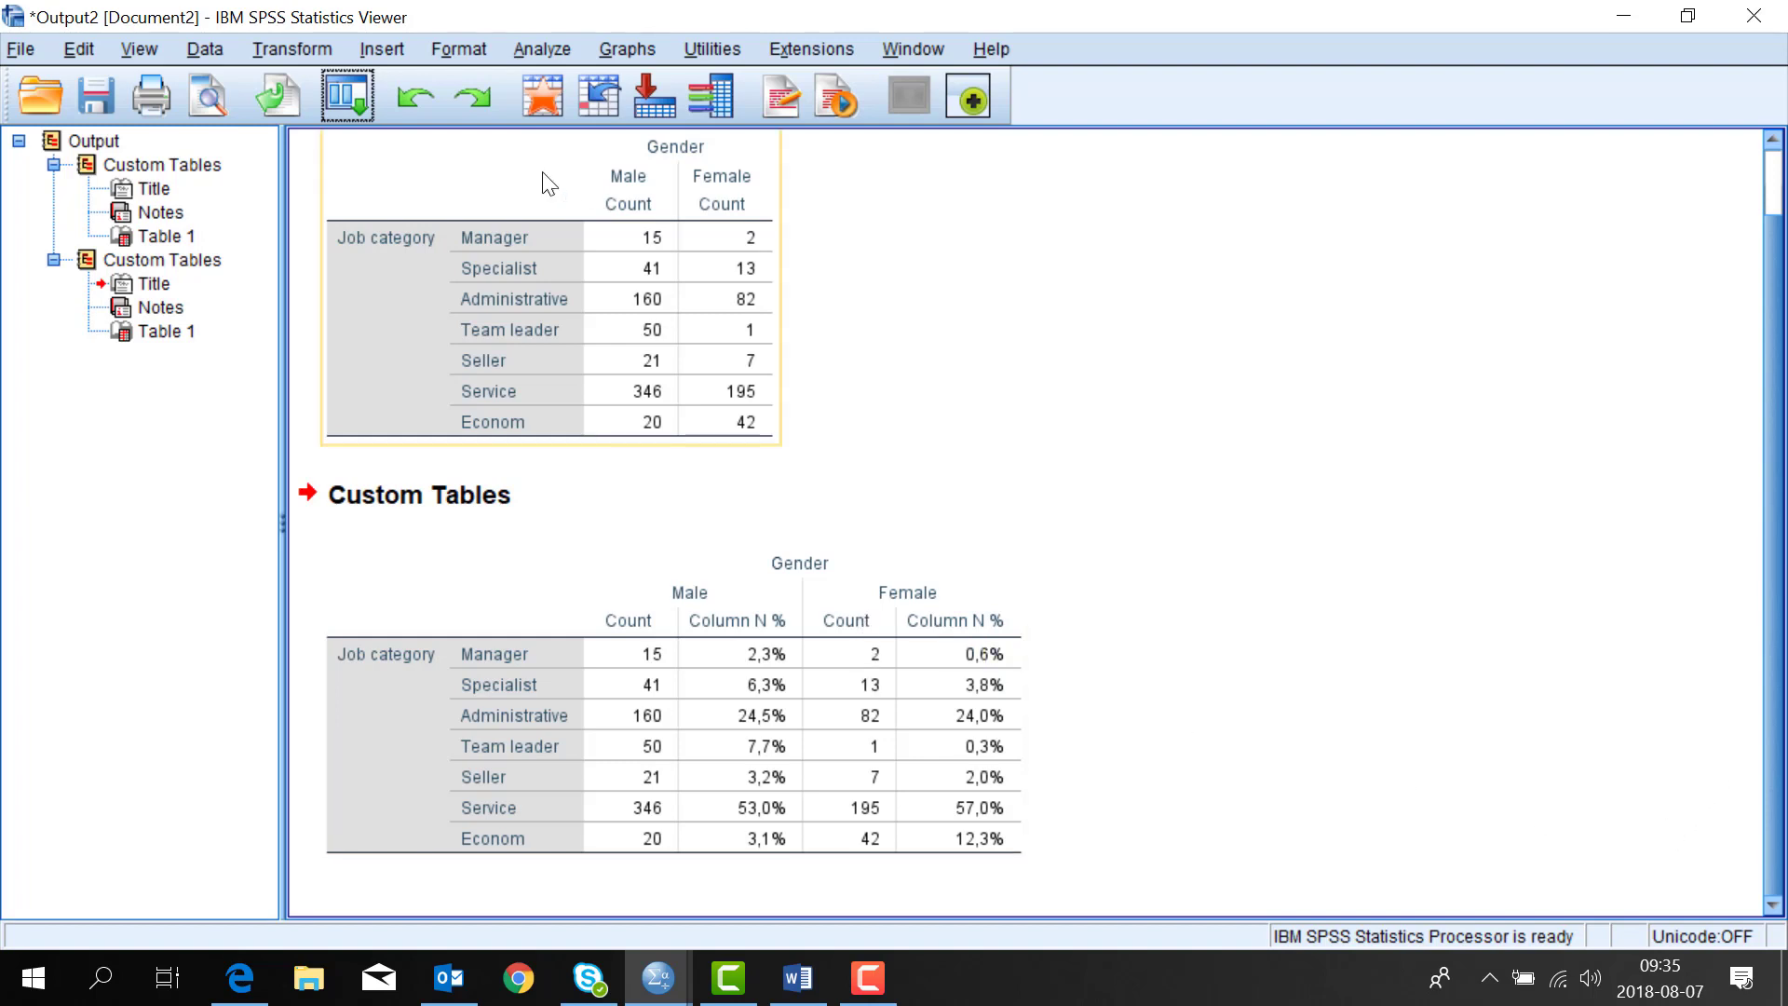
Step: Show the recently used dialogs list from the Viewer toolbar
click(348, 105)
Step: Replace Gender with Monthly salary showing only the Mean, and run the table
click(356, 146)
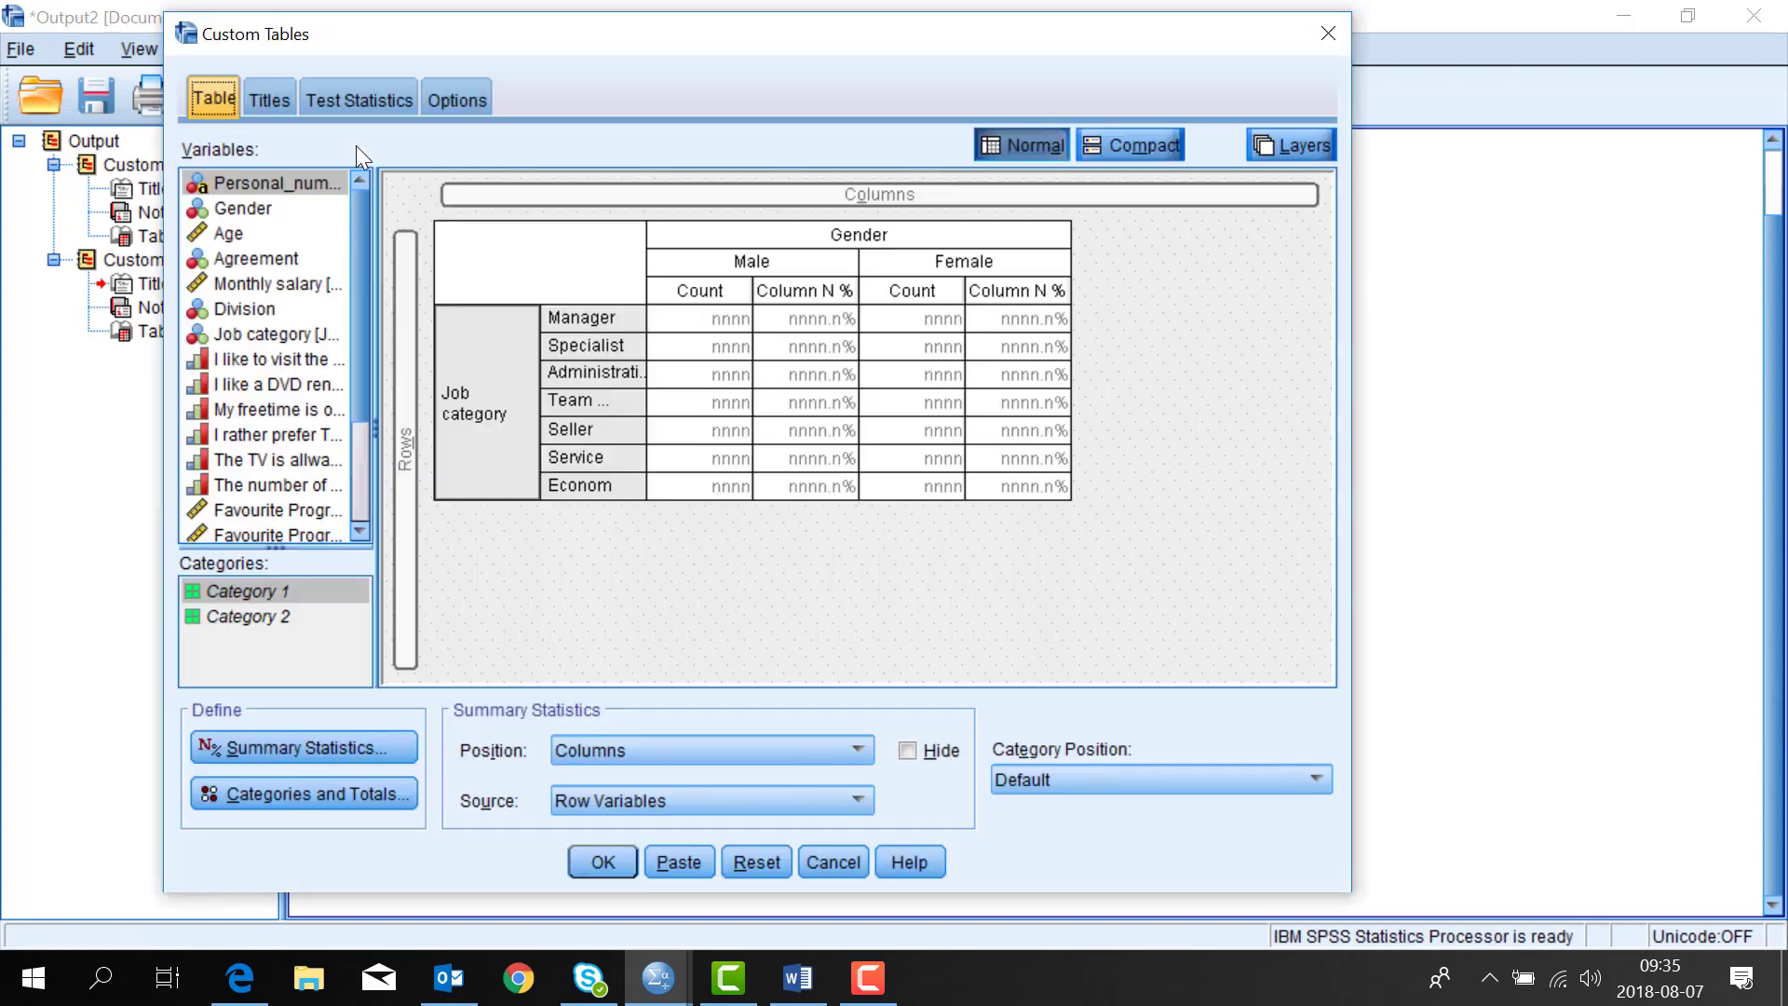
drag(789, 265, 773, 217)
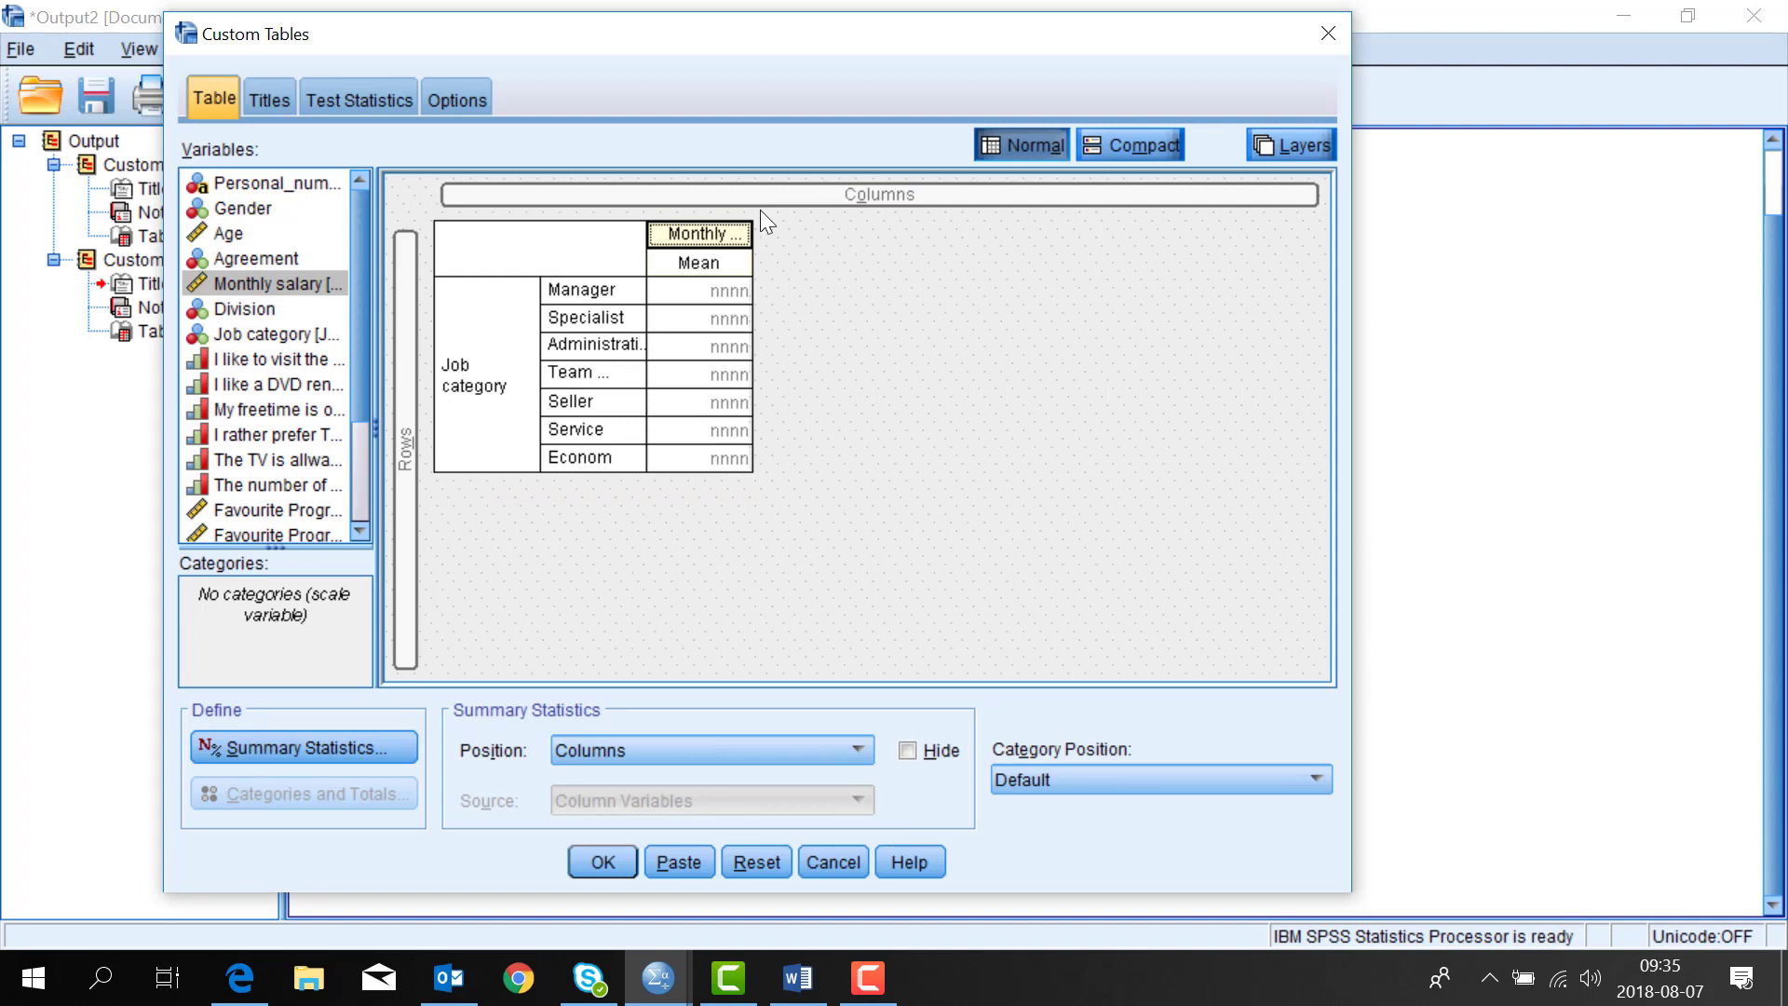
right_click(700, 253)
click(730, 267)
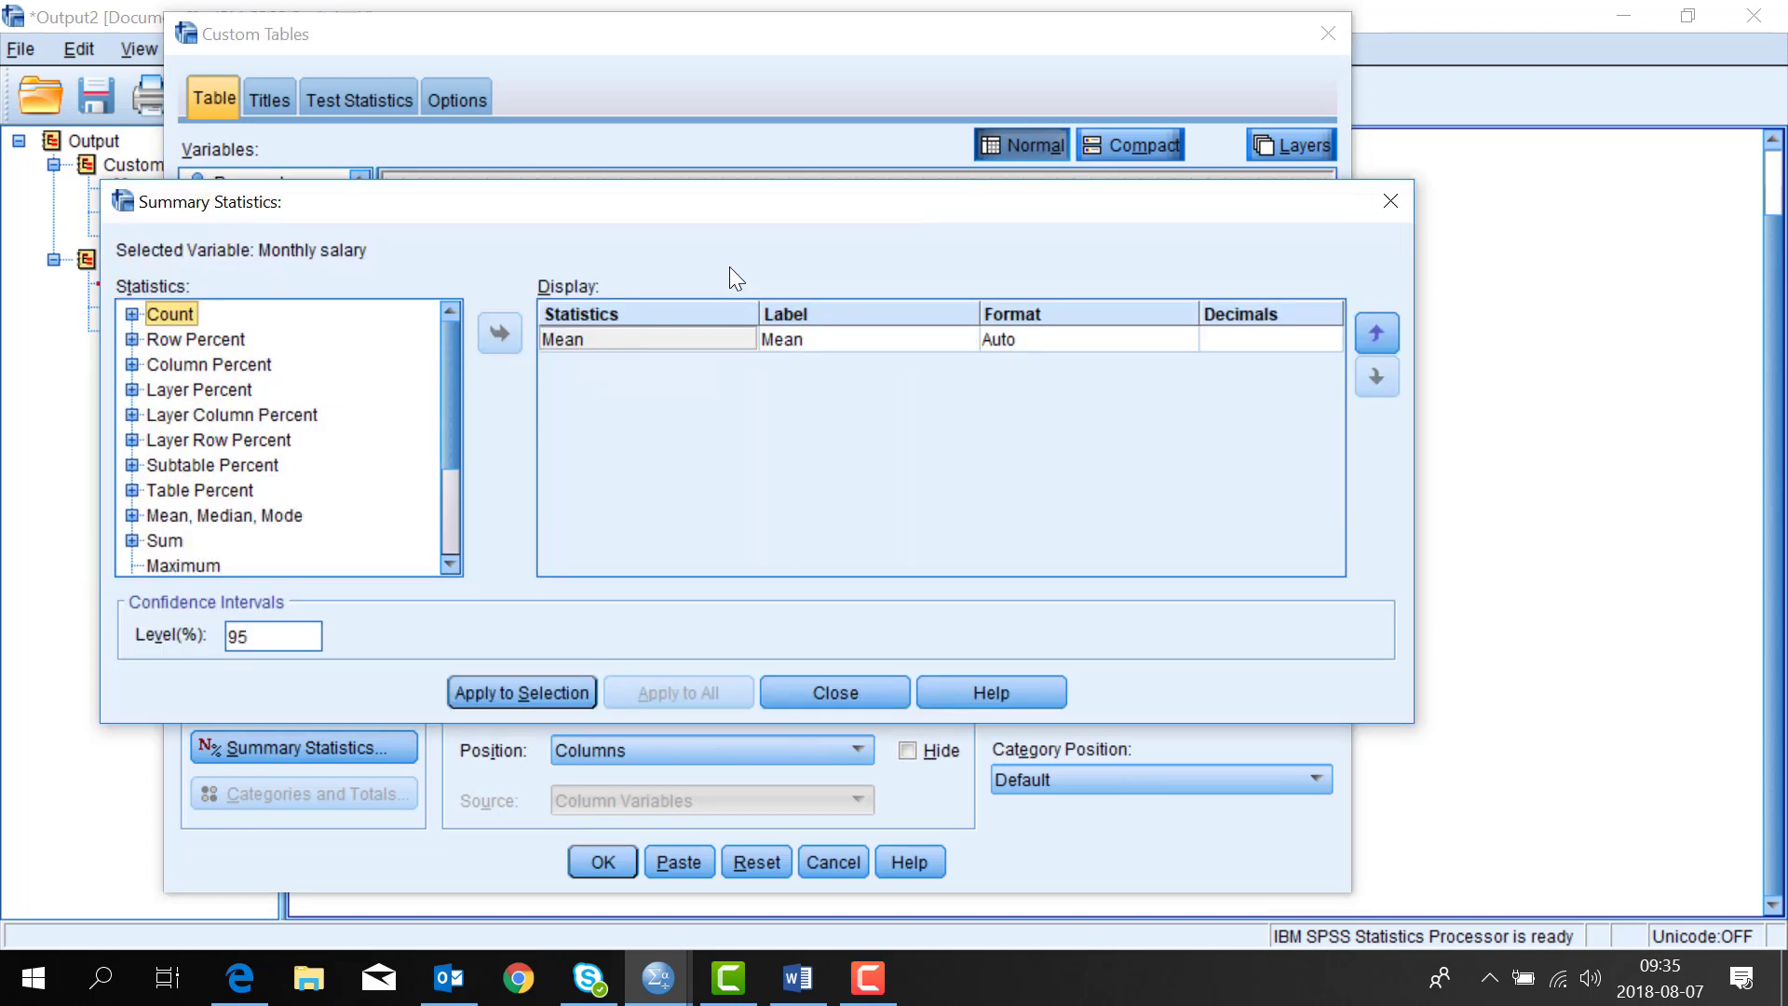
click(855, 692)
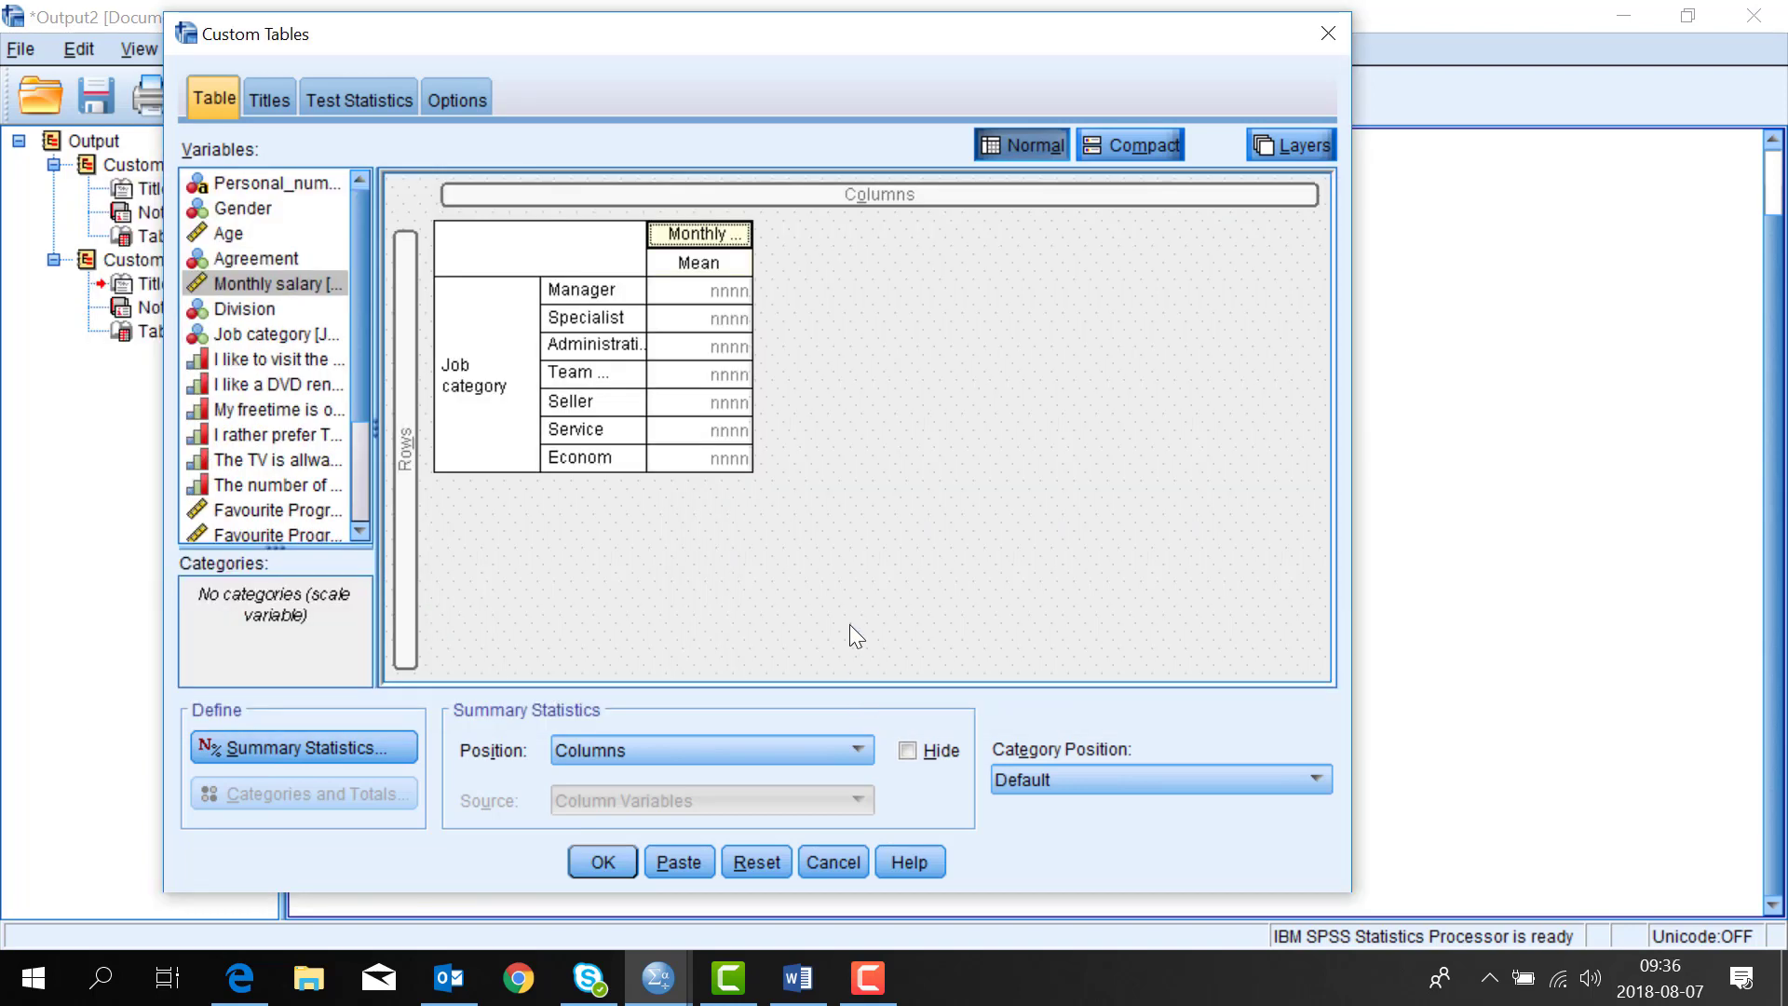
click(604, 862)
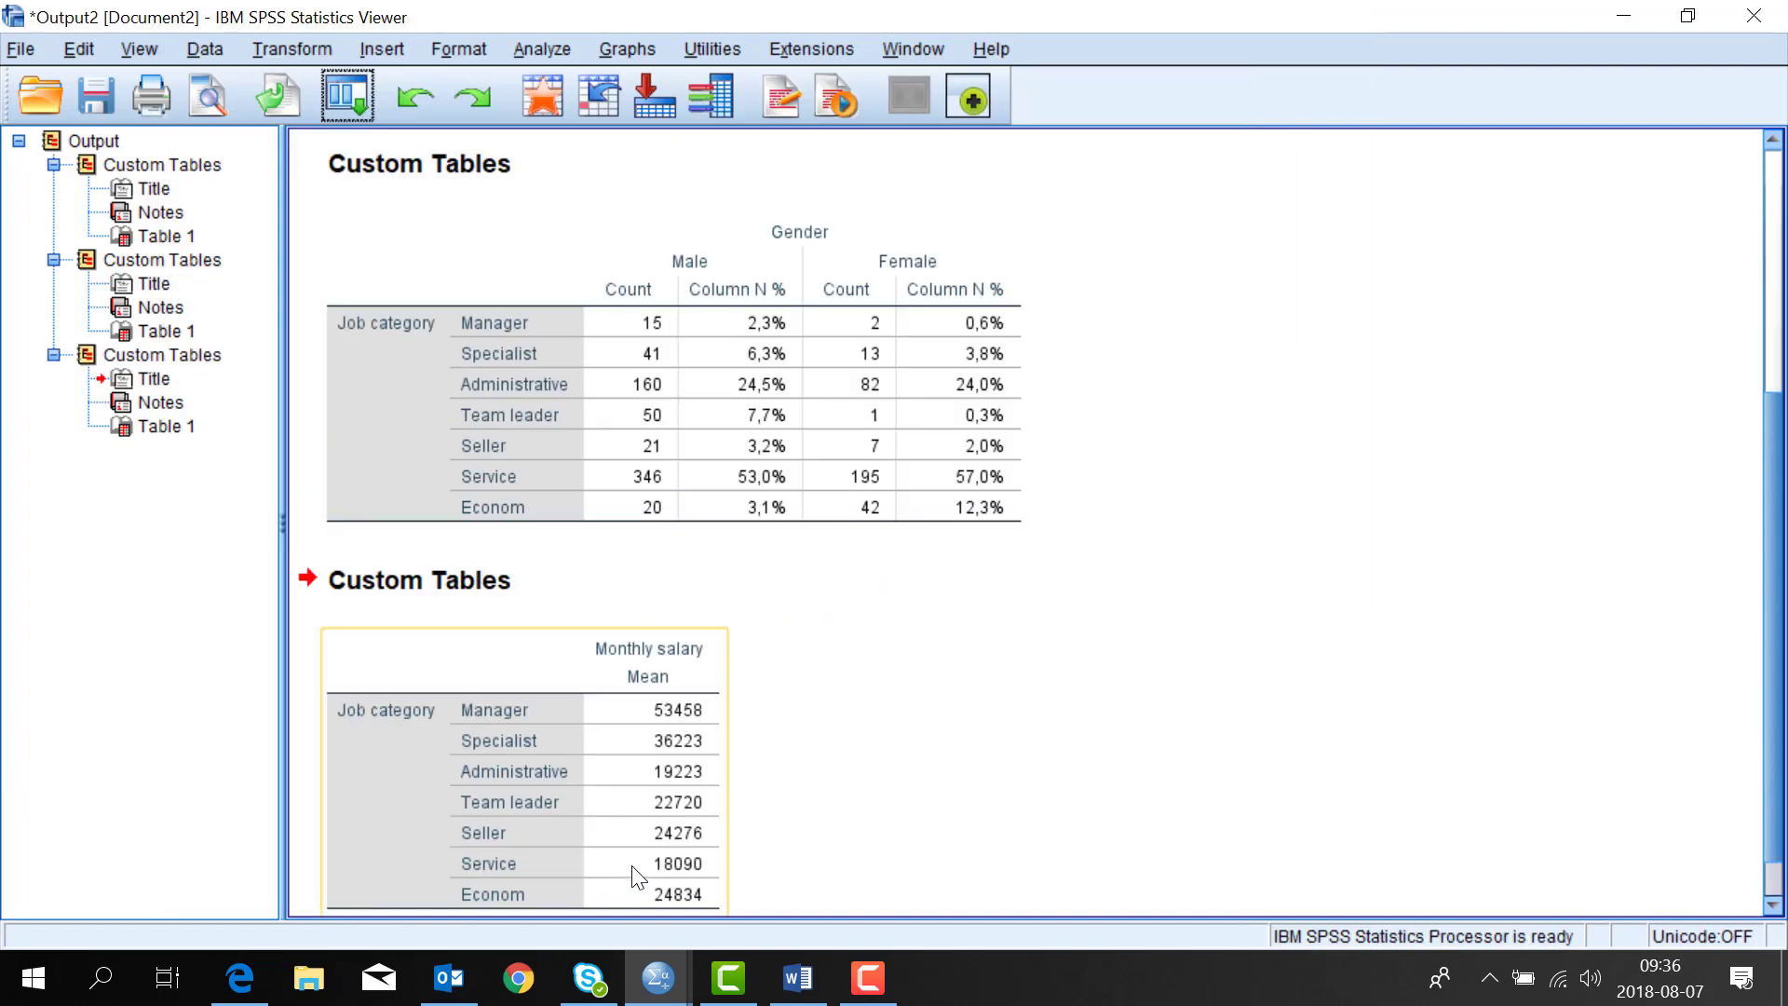
Step: Deselect the mean salary table and scroll the Viewer
click(1175, 745)
scroll(1175, 745, down, 1)
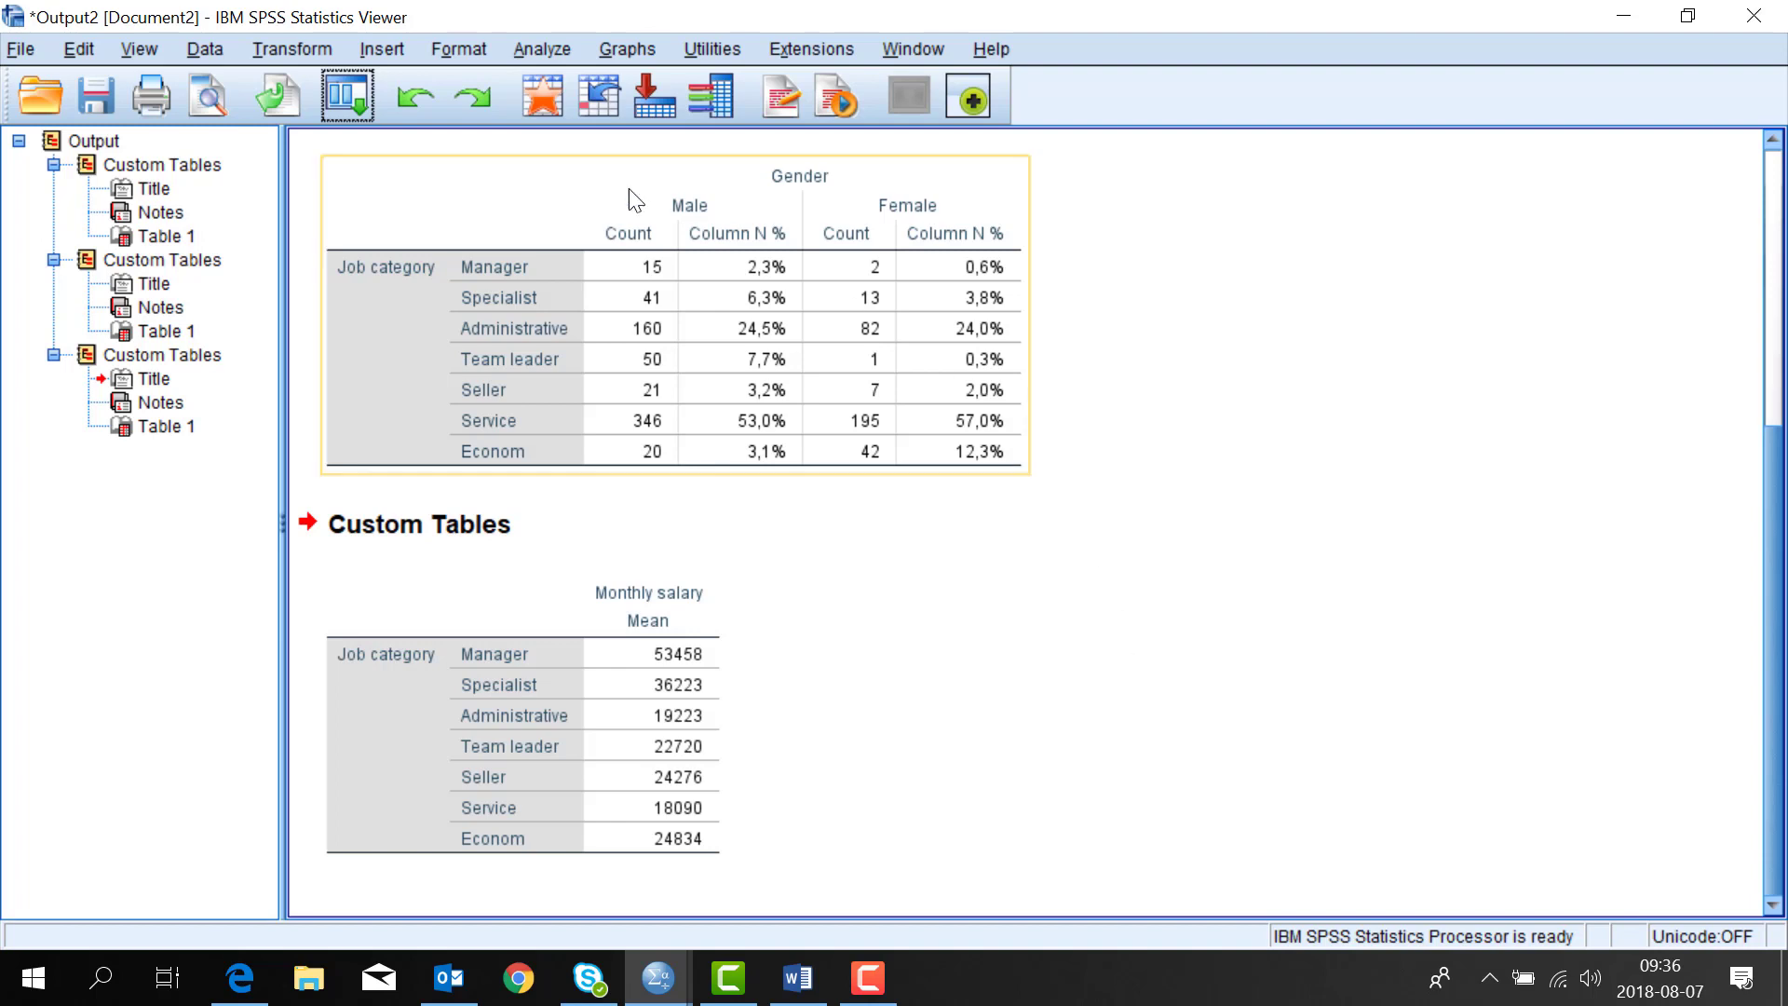
Step: Reopen Custom Tables and add Gender and Agreement to the rows under Job category
click(365, 103)
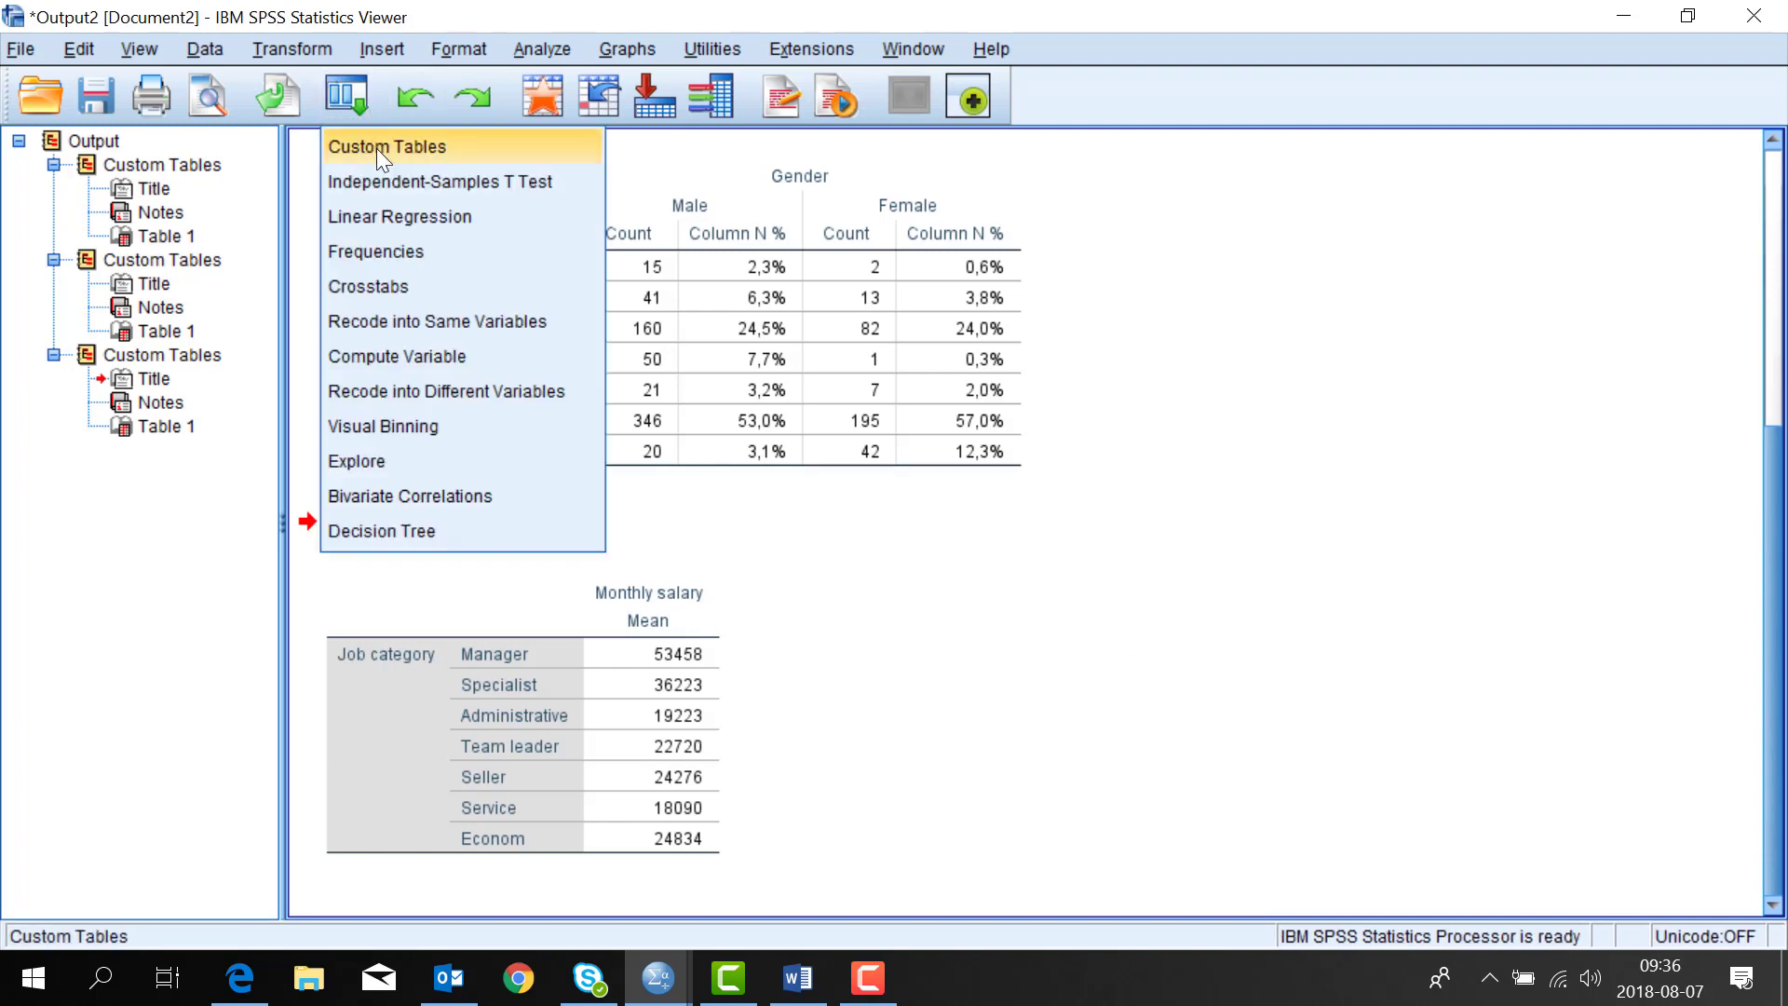
click(377, 148)
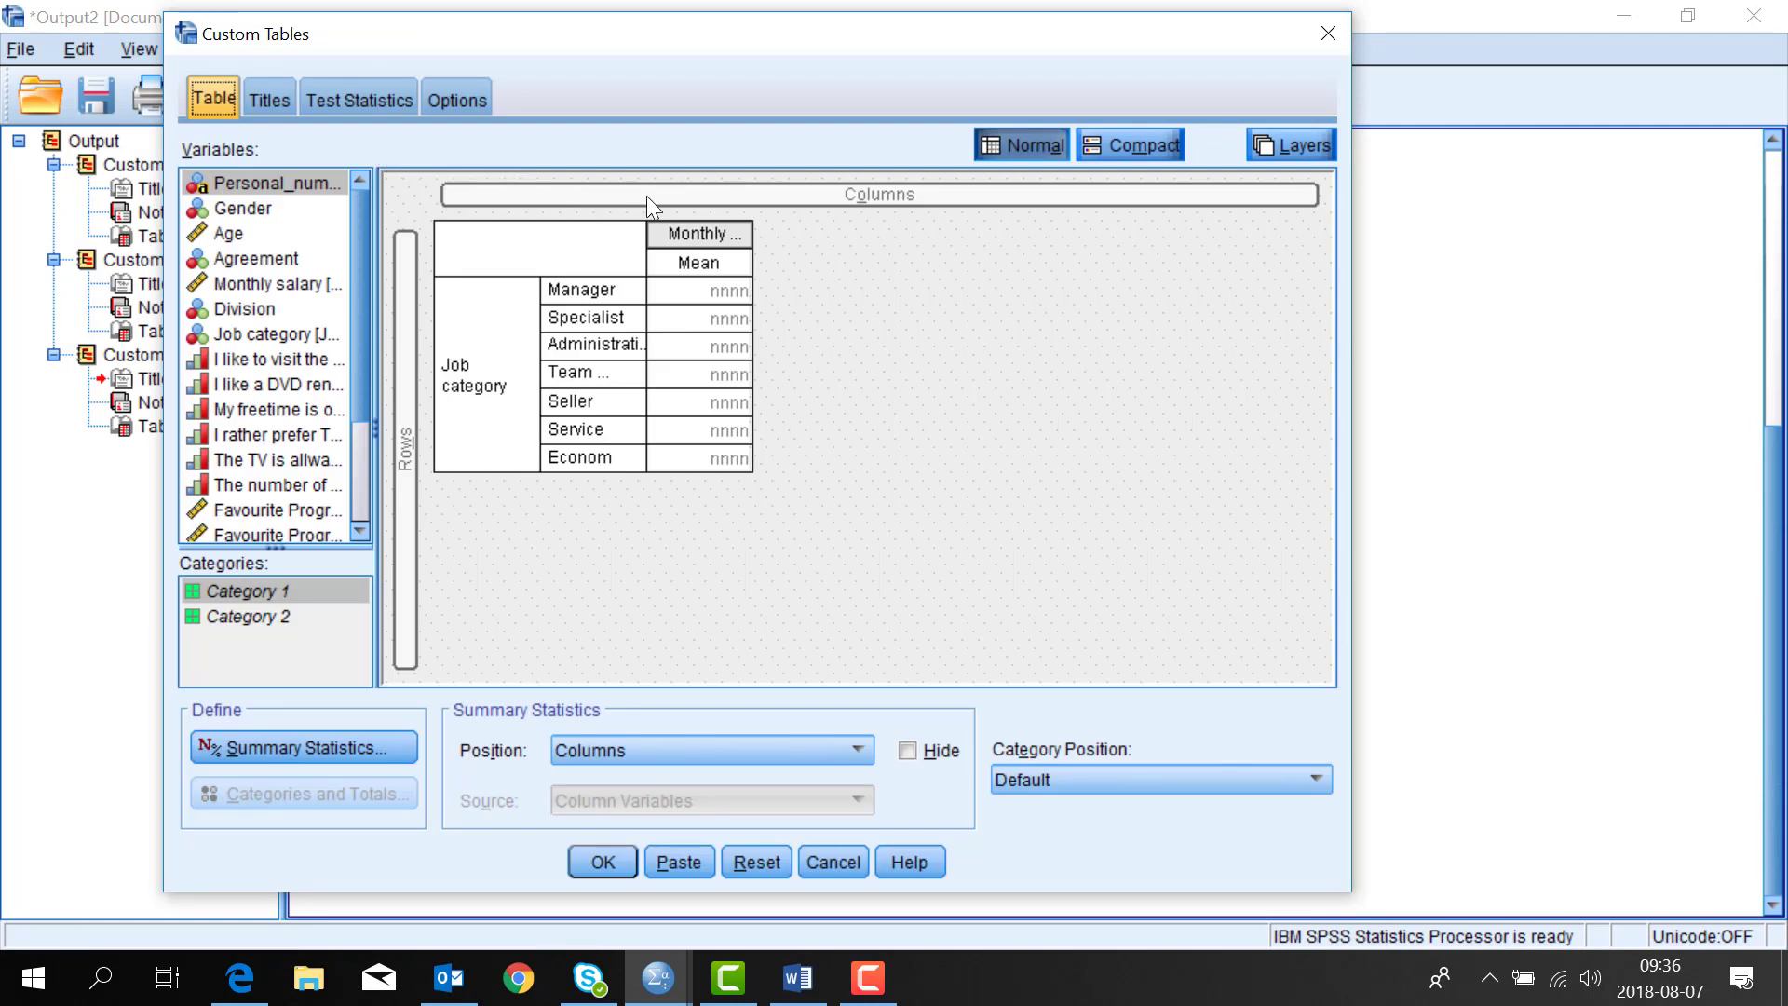
click(1136, 145)
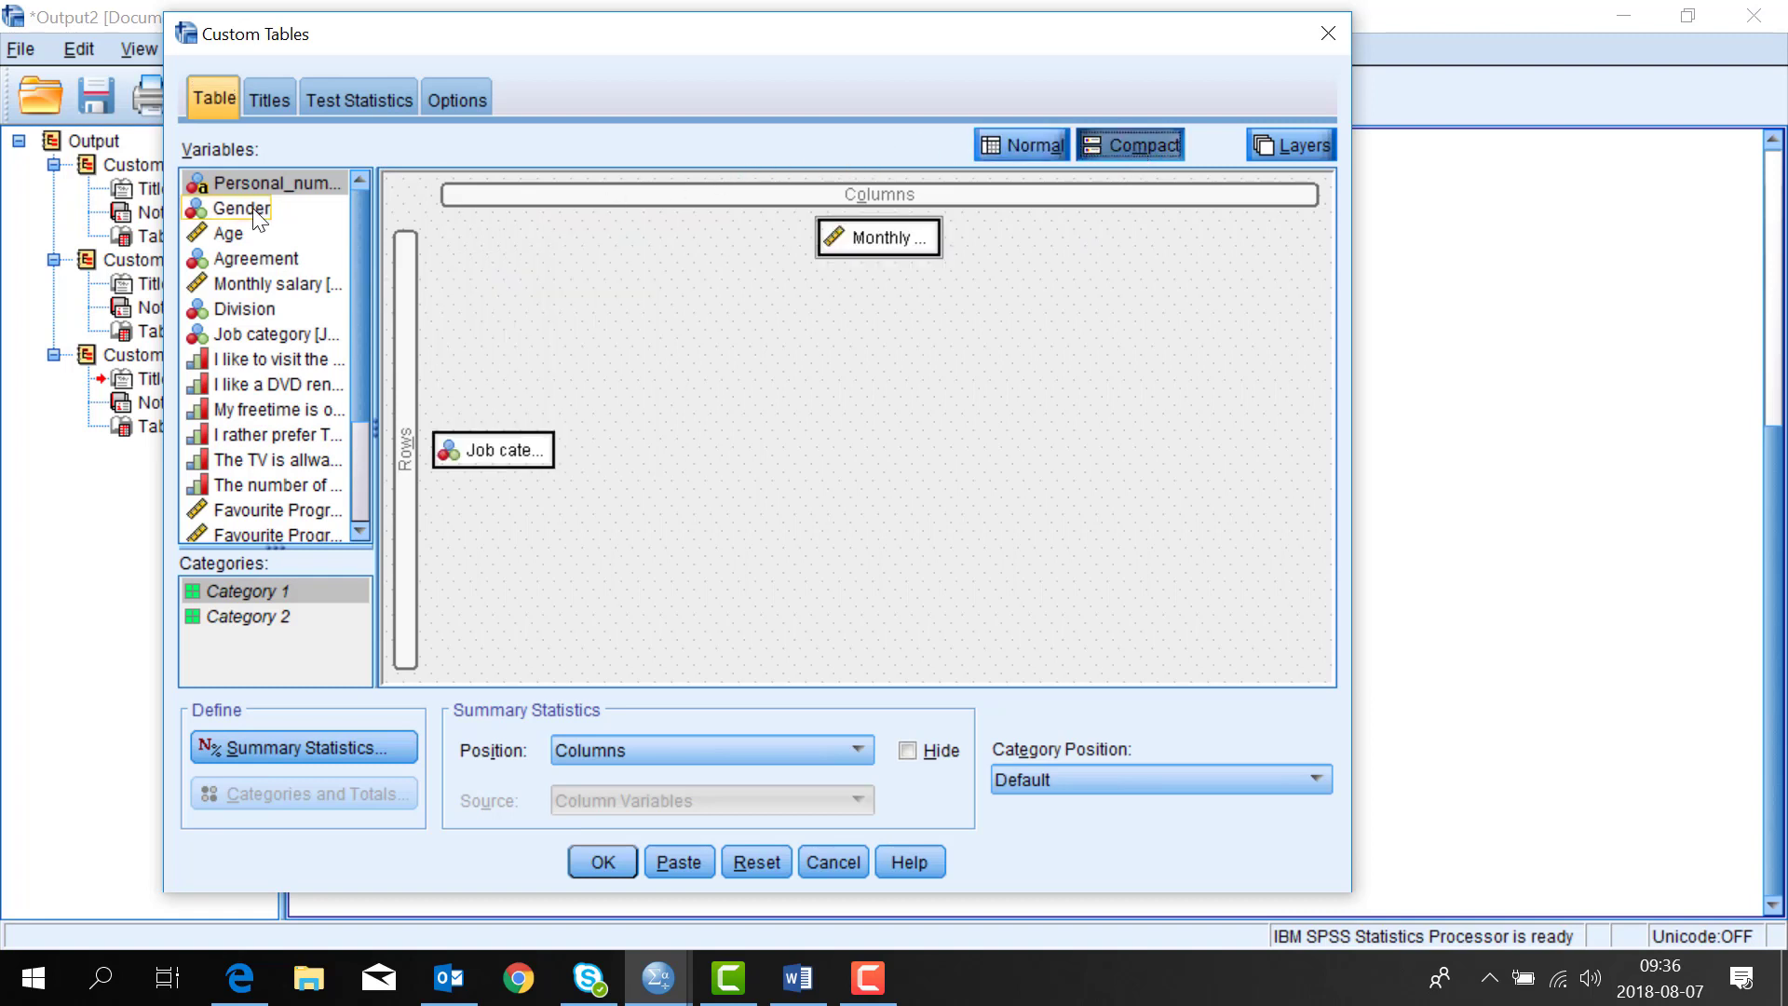
drag(257, 212, 486, 481)
drag(279, 262, 450, 514)
Step: Nest Gender under Job category, drop Agreement, and run the mean salary table
click(1026, 138)
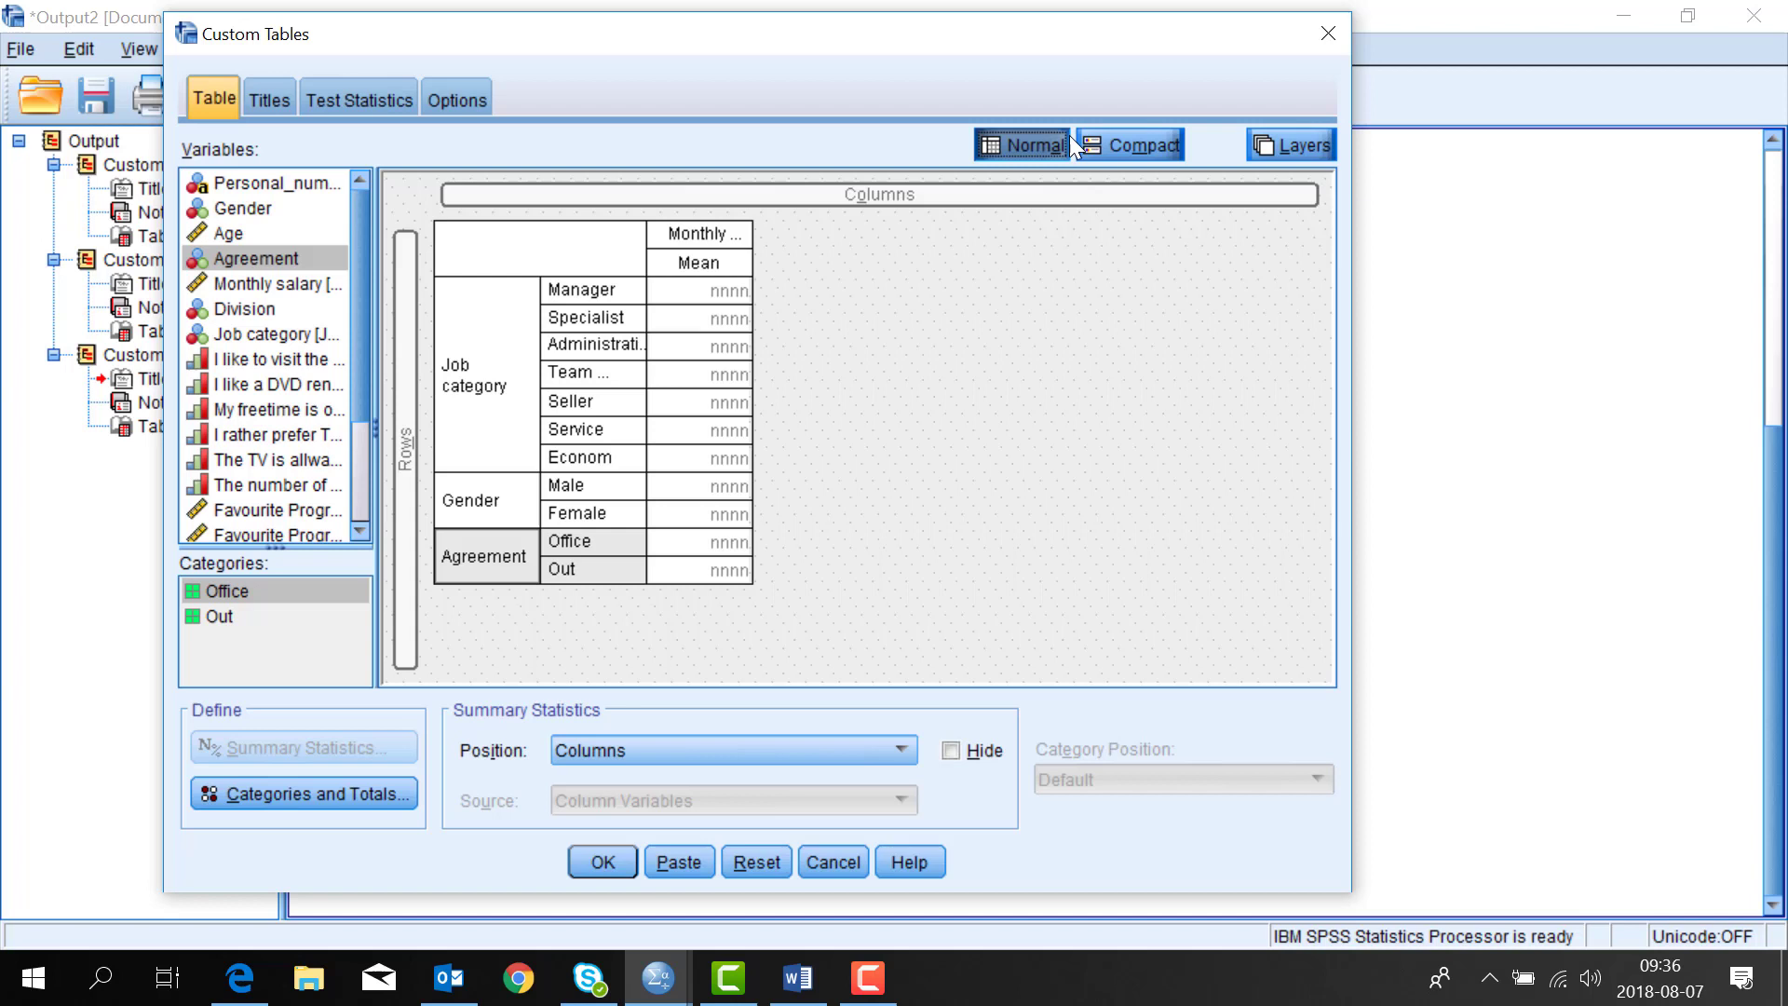
click(1126, 144)
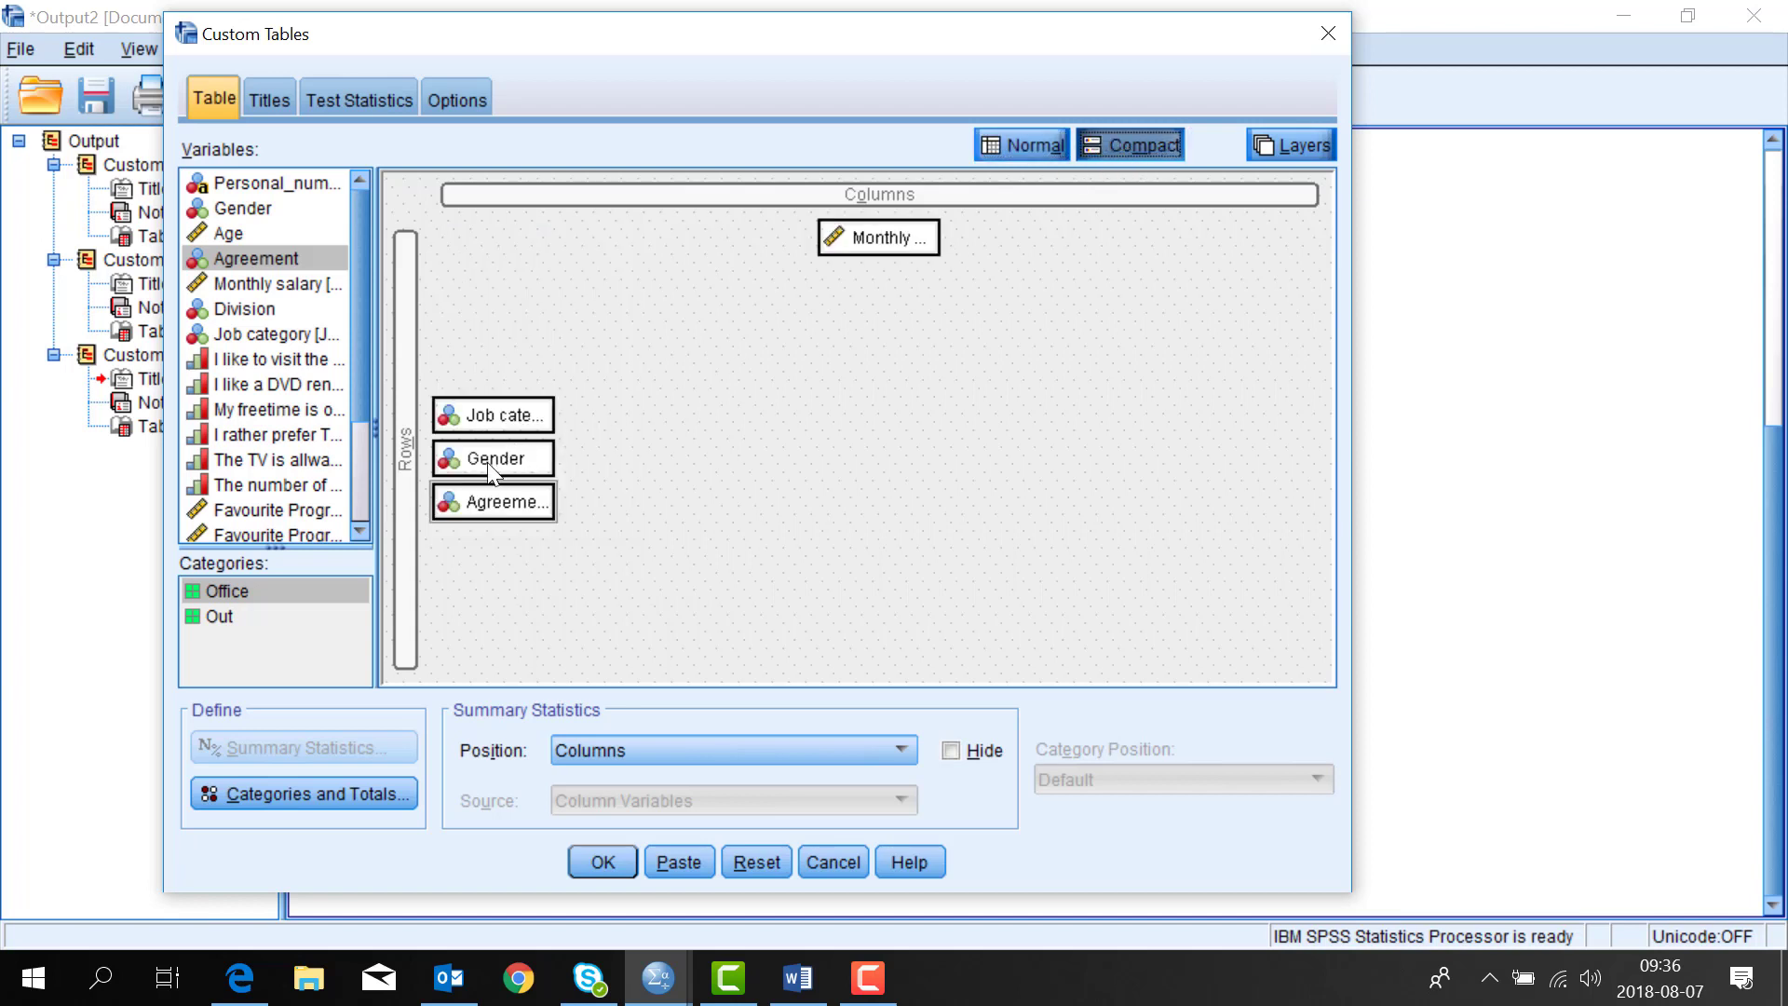
drag(486, 507, 692, 520)
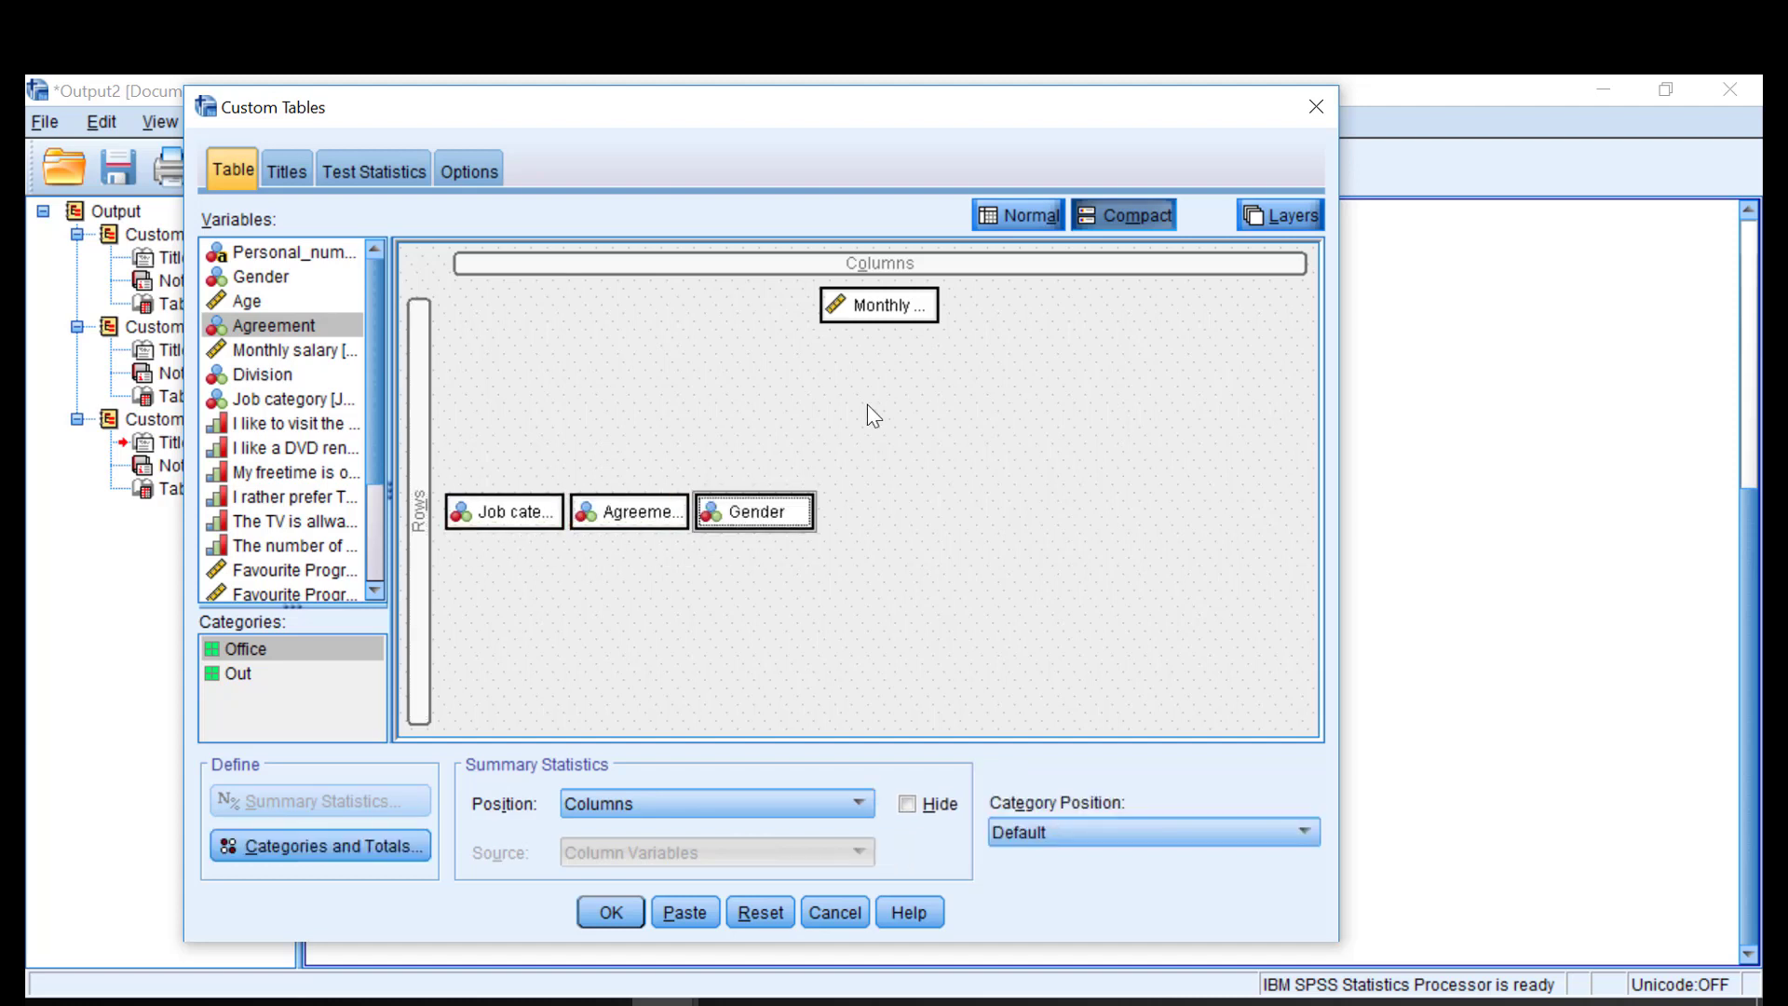
click(1012, 215)
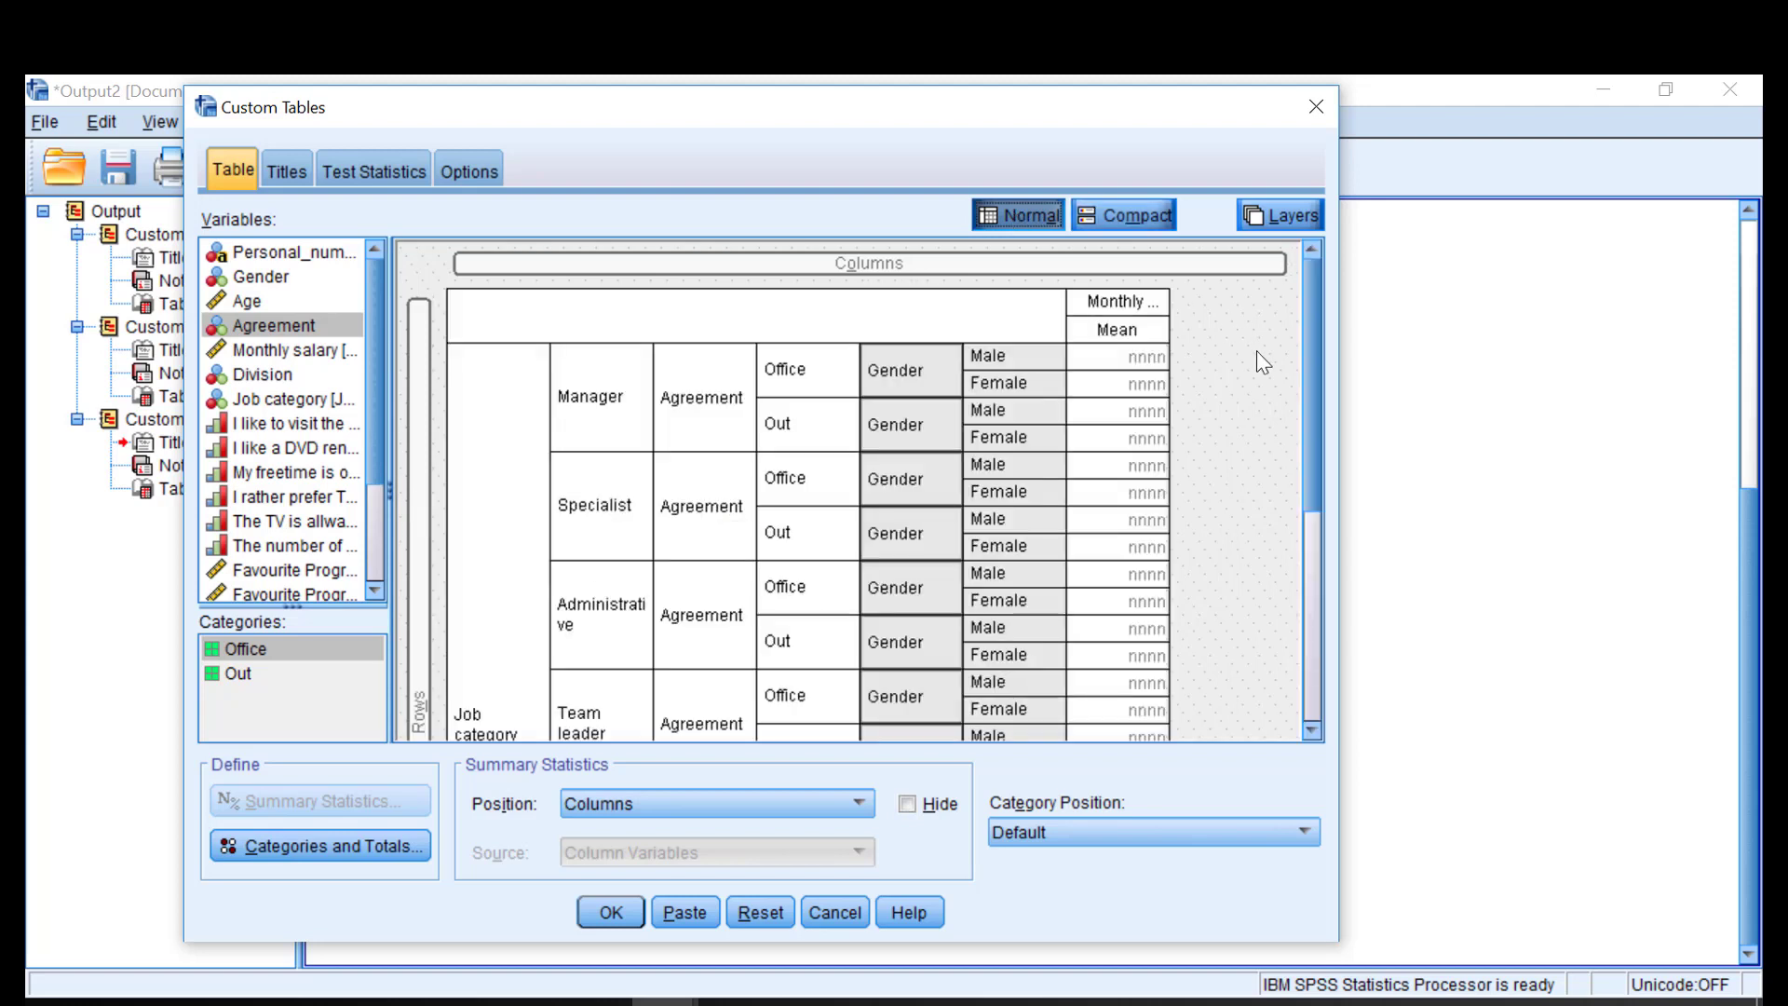
drag(1314, 420, 1313, 332)
click(1125, 215)
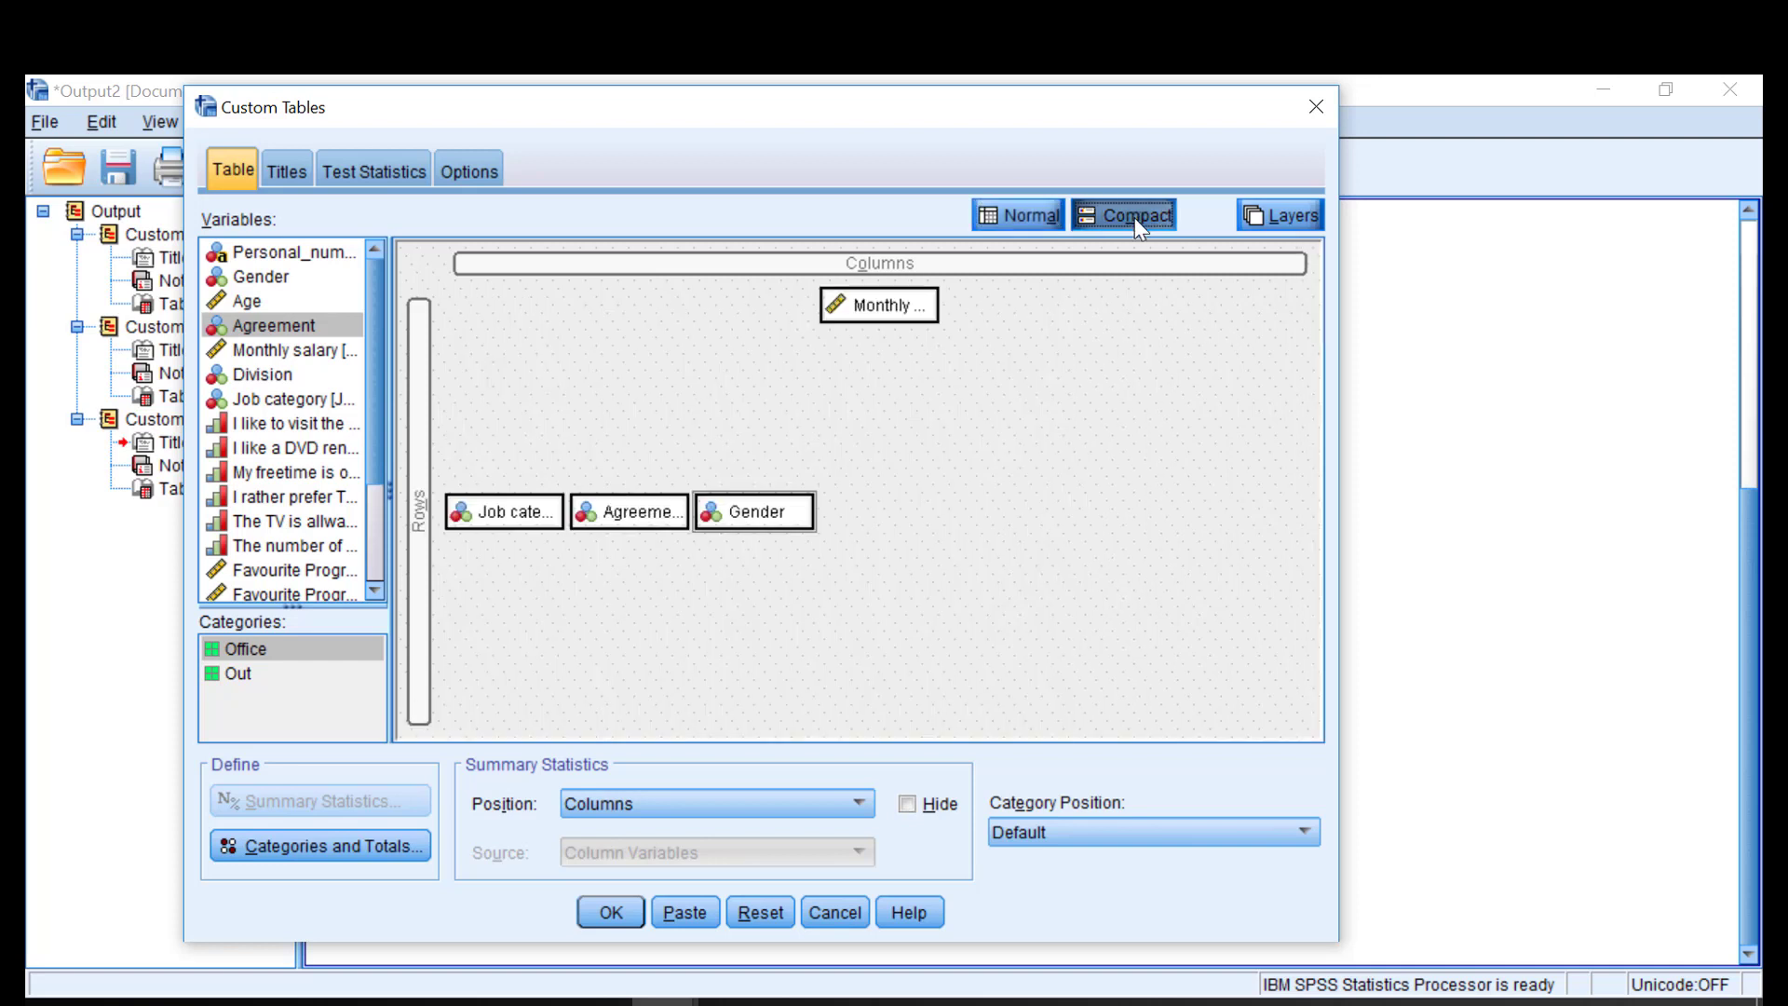
drag(652, 524, 340, 453)
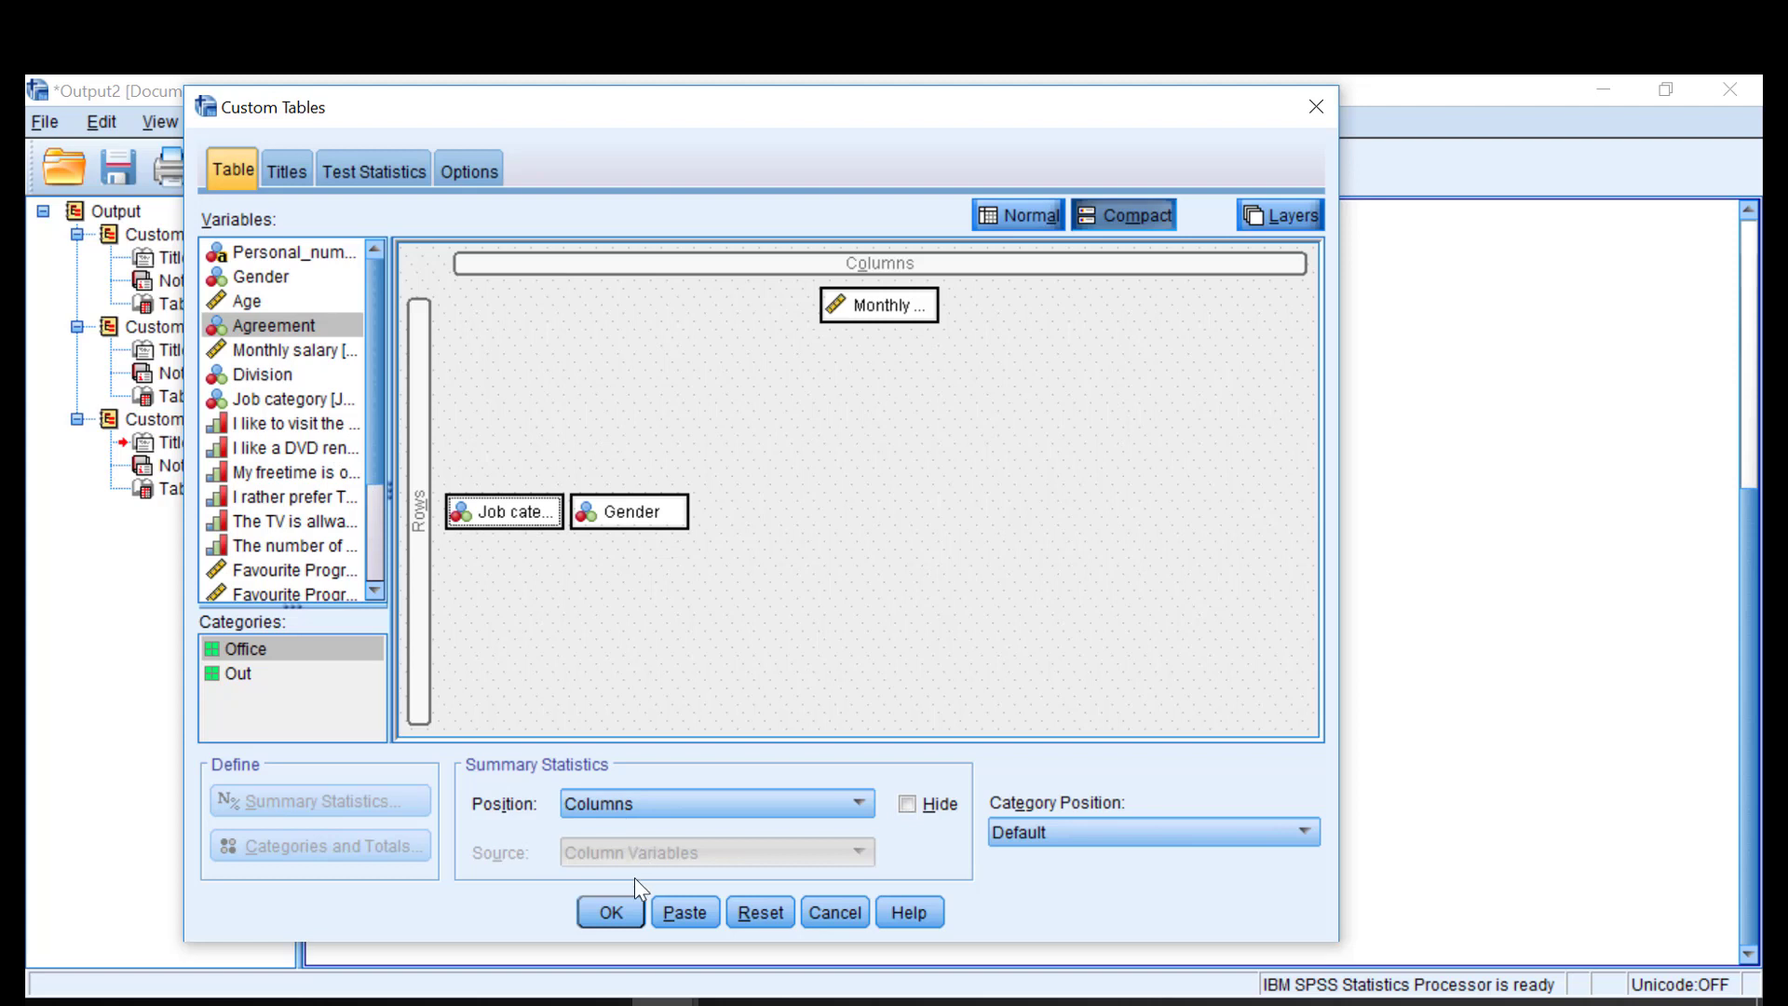
click(624, 912)
scroll(1289, 761, down, 1)
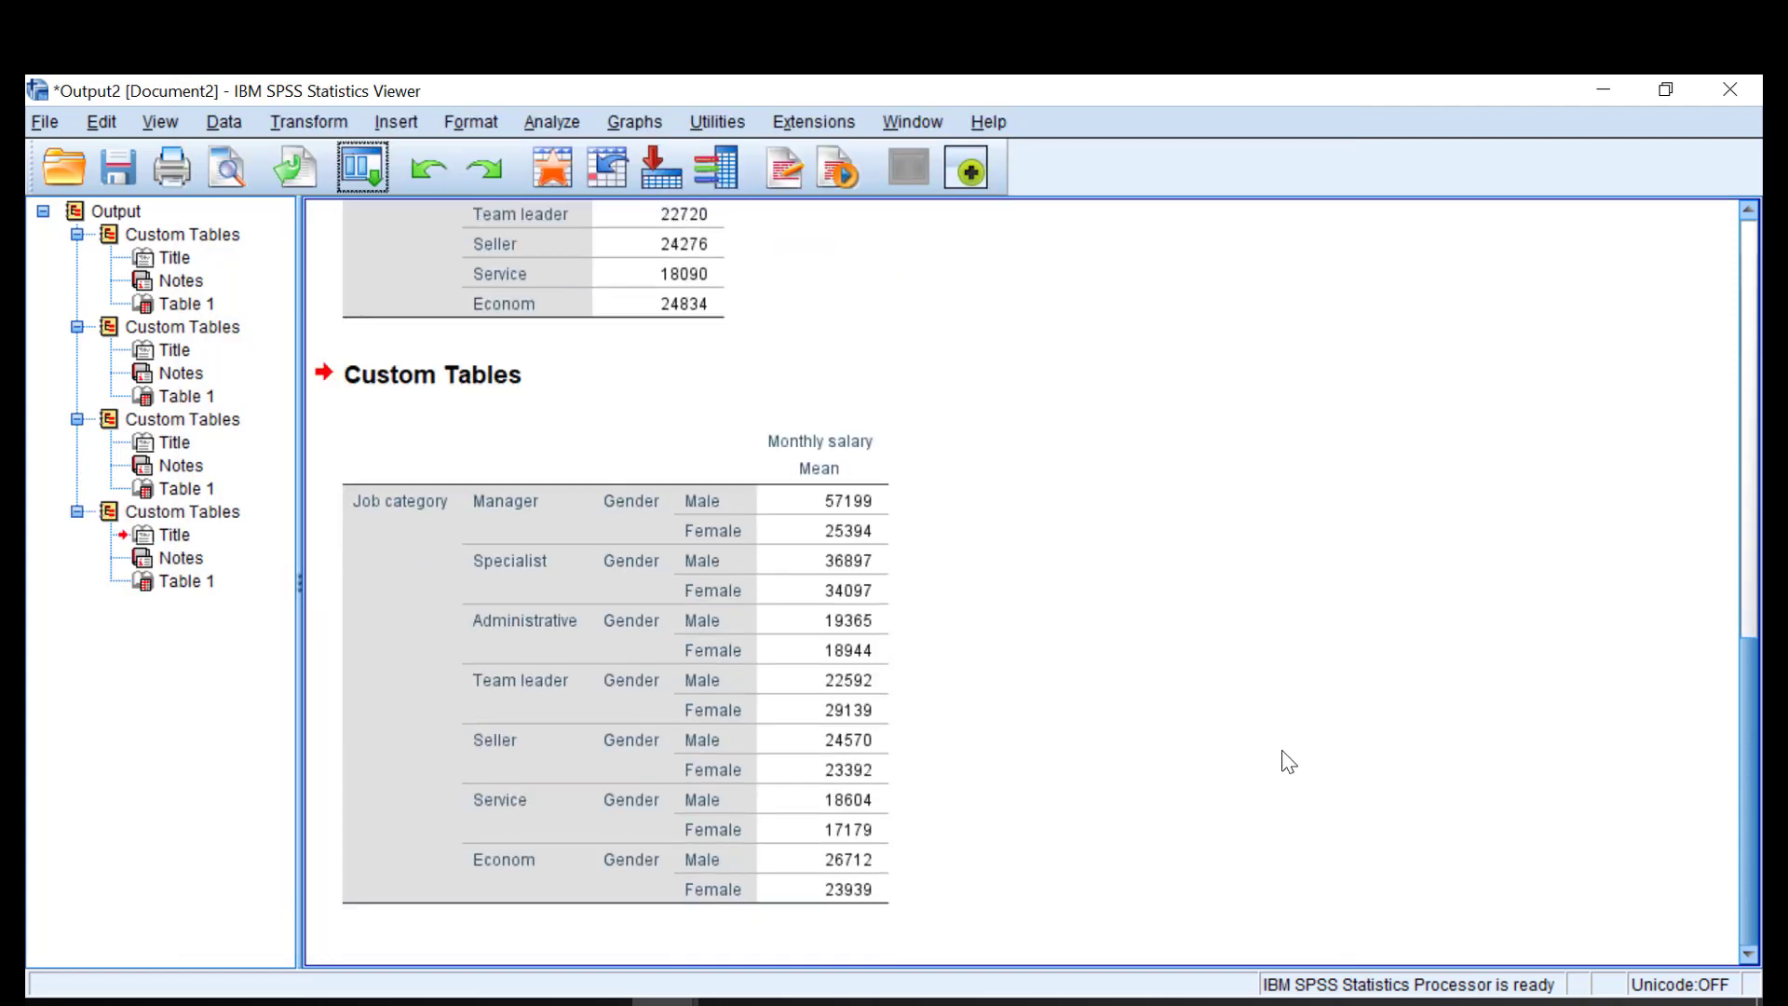